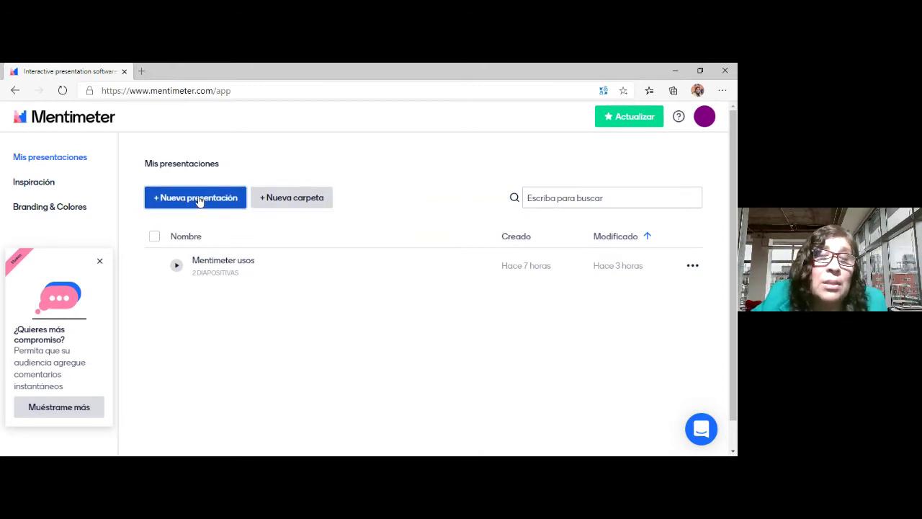
- Create a new presentation named "¿Cuáles son los elementos mas contaminantes para el medio ambiente?"
left_click(199, 200)
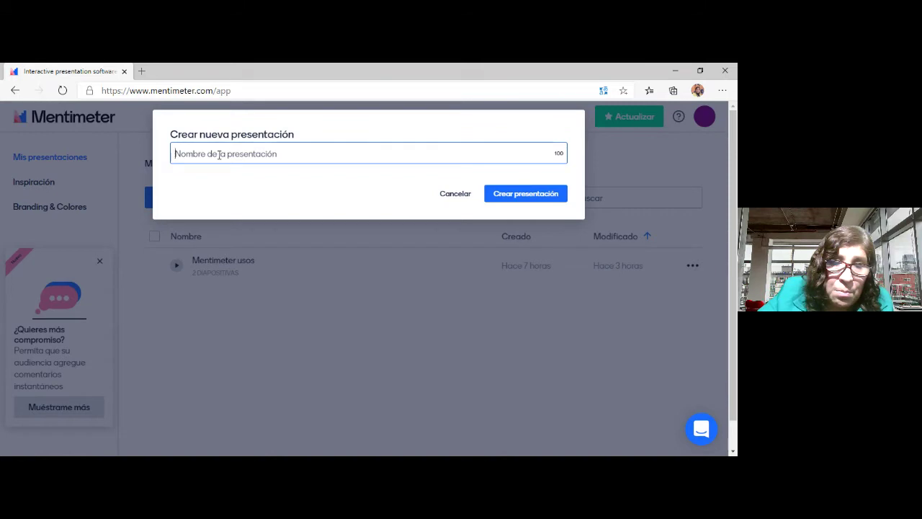
type("C")
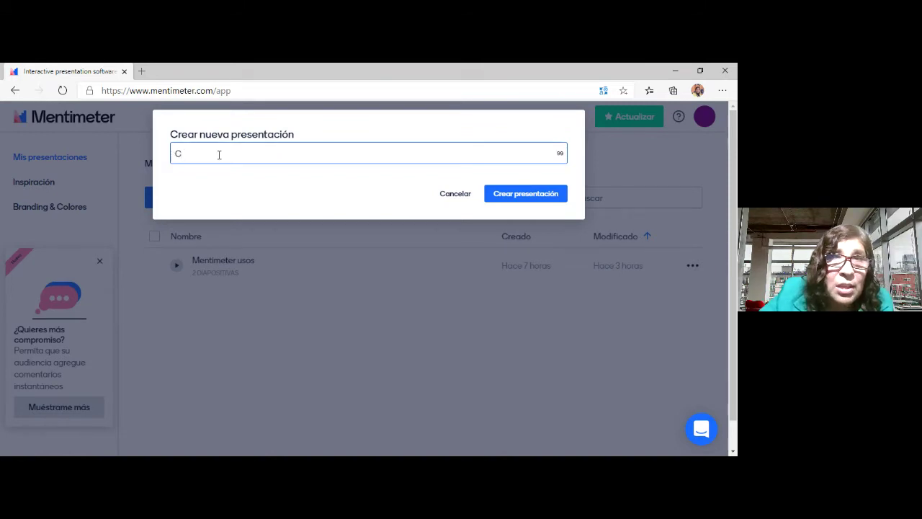
type("omo")
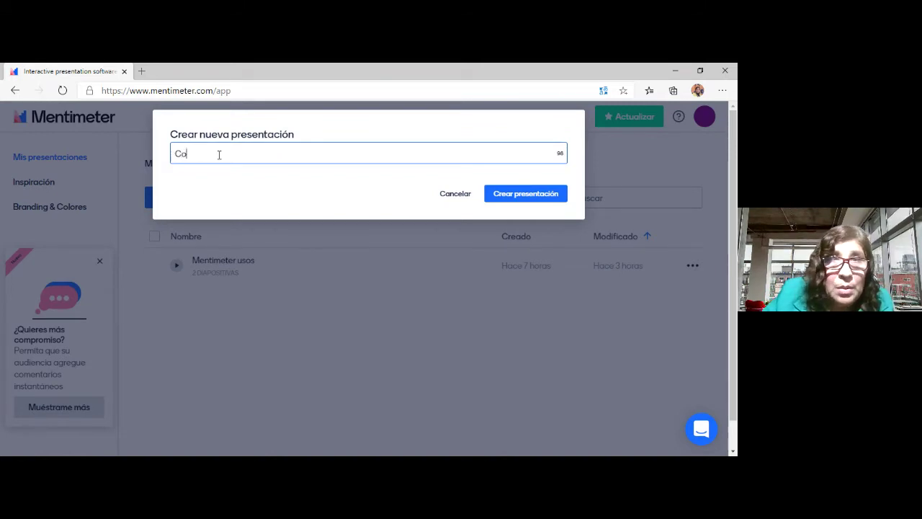
key("BackSpace")
key("BackSpace")
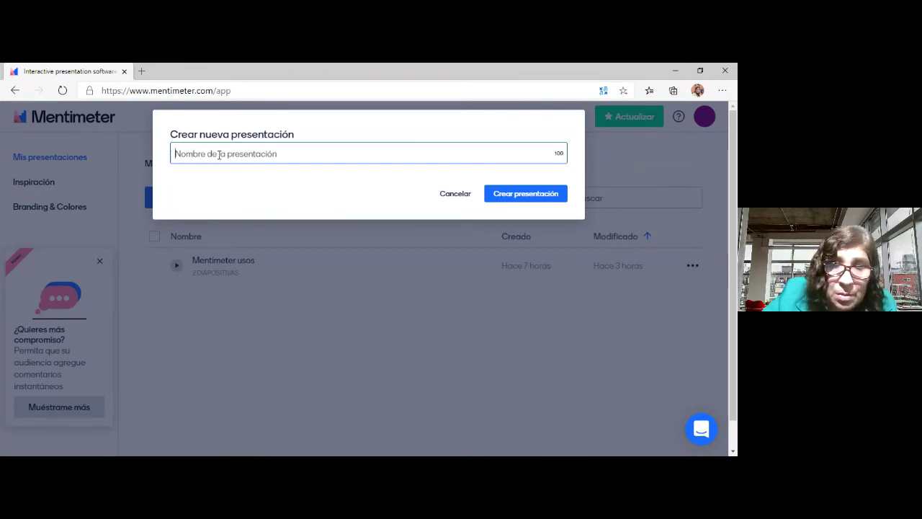
type("¿")
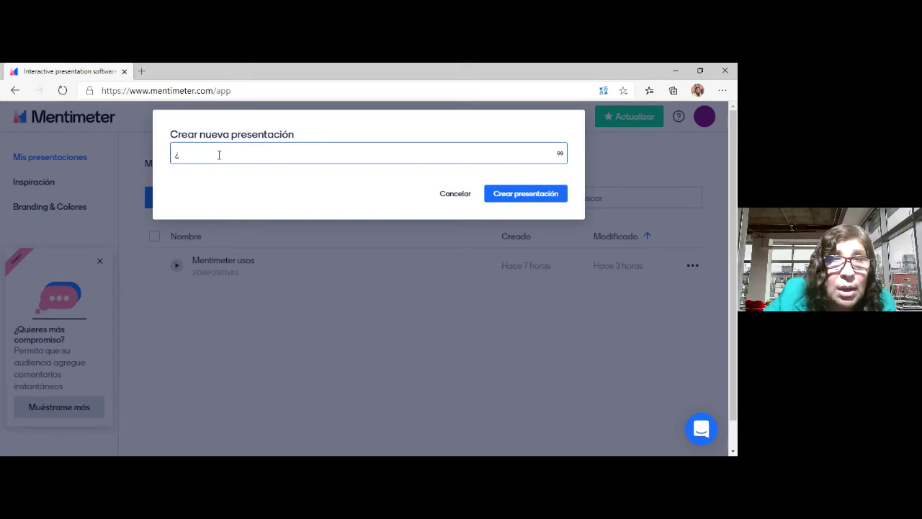
type("C")
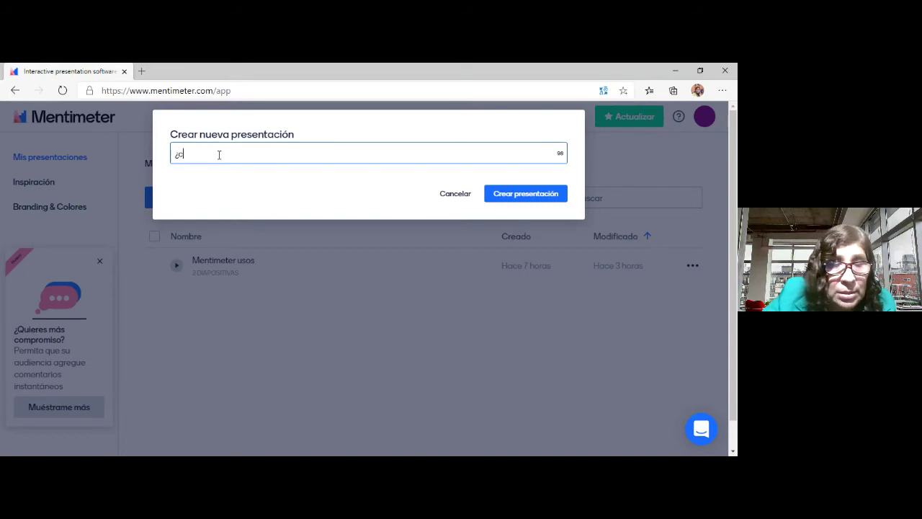
key("BackSpace")
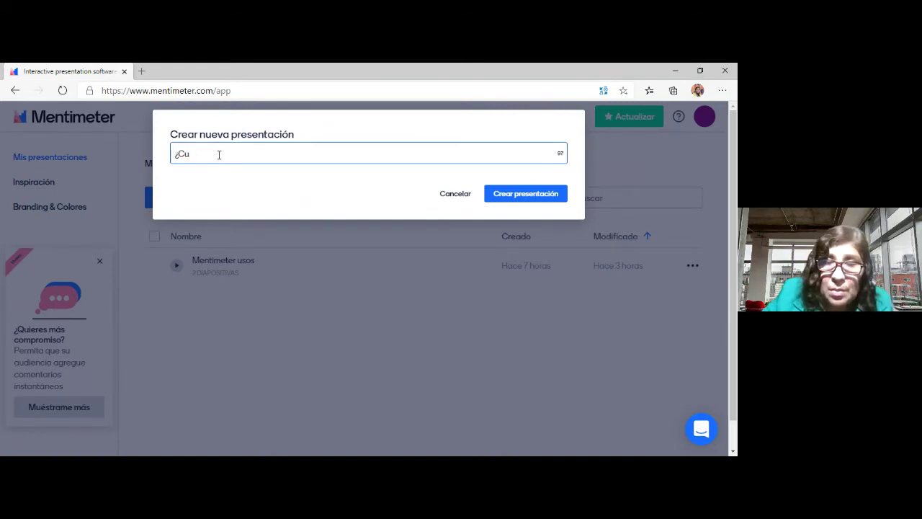
type("ál")
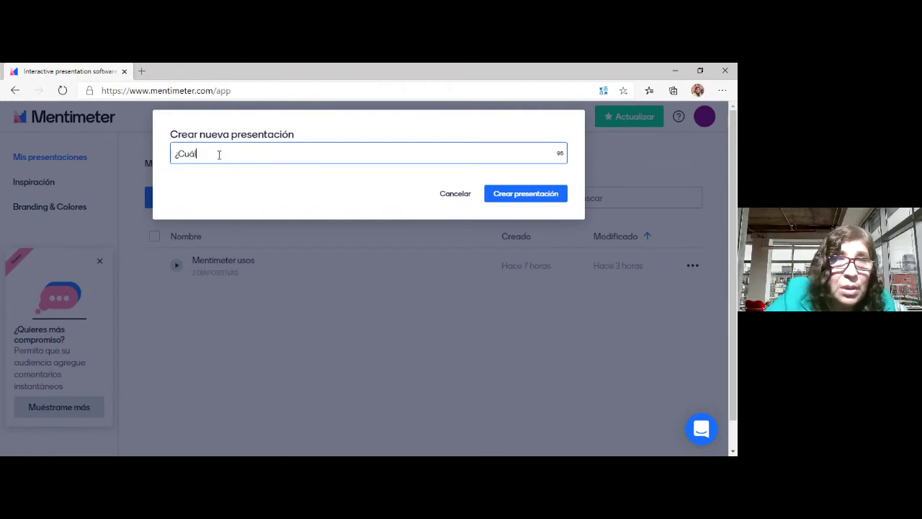
type("es son ")
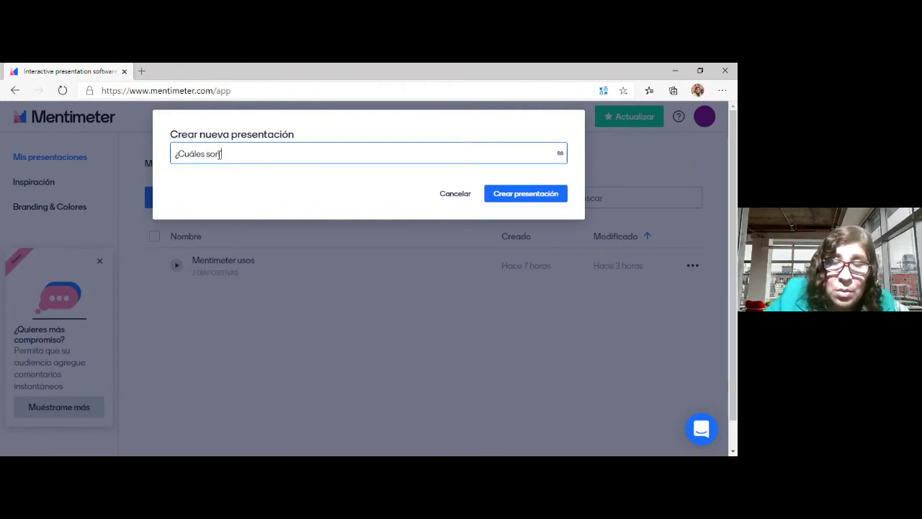
type("los ")
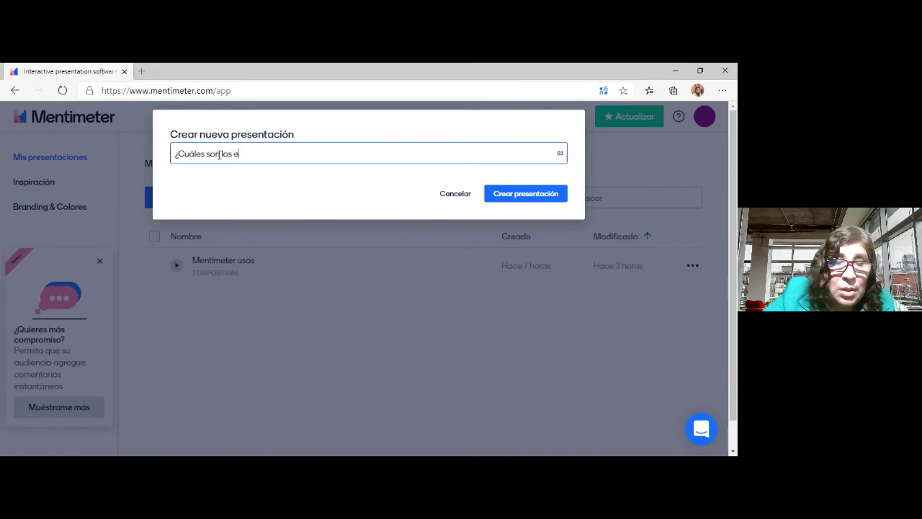
type("elemen")
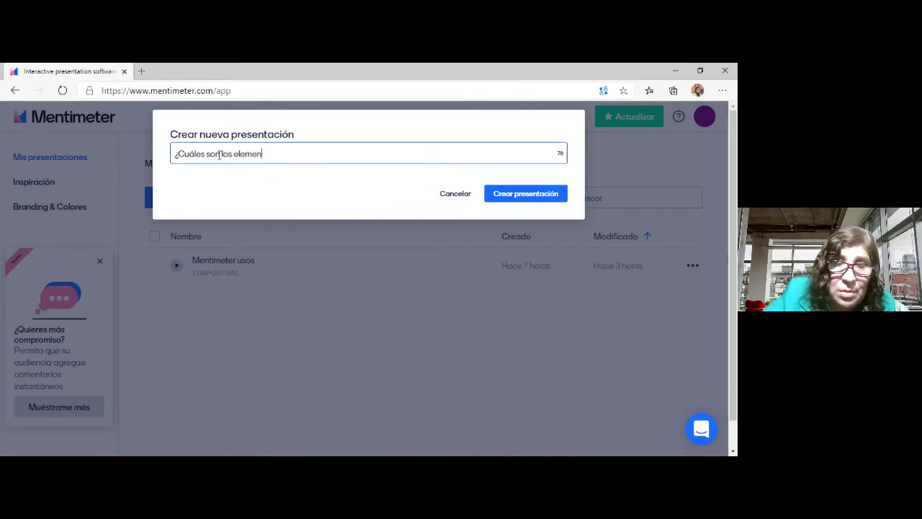
type("tos mo")
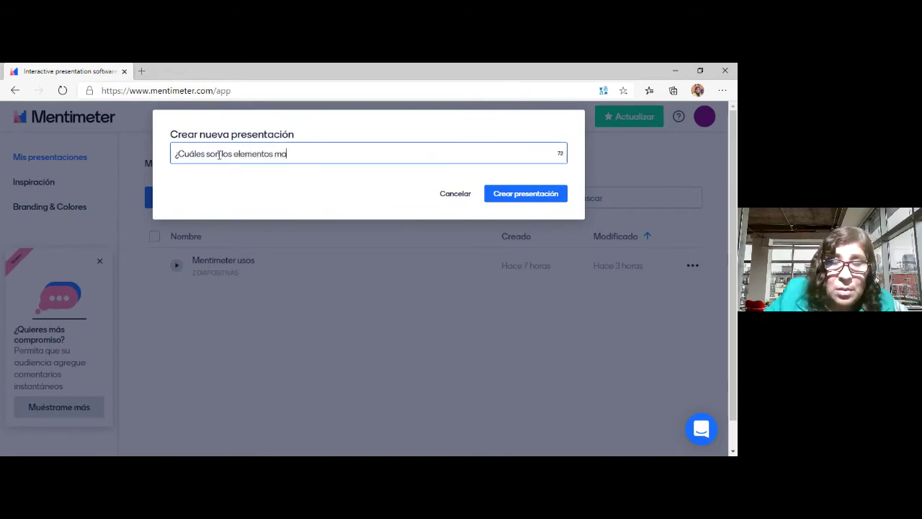
key("BackSpace")
type("as conta")
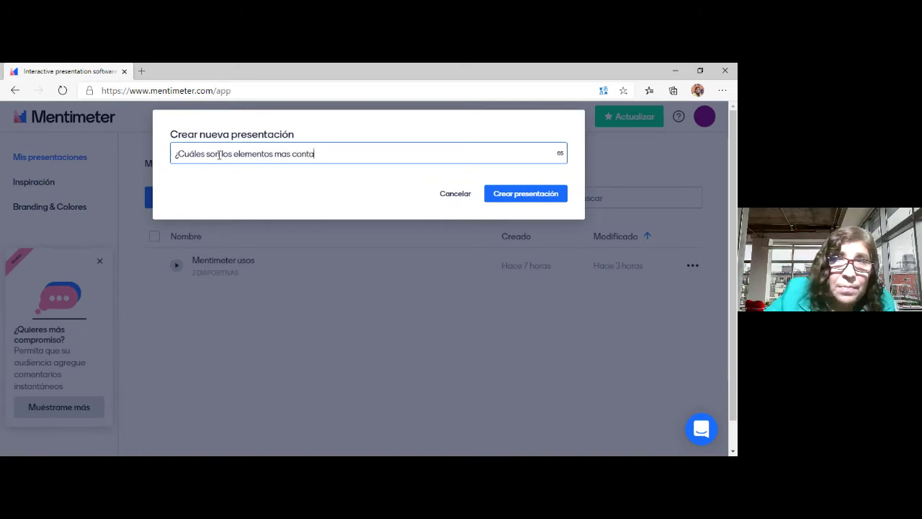
type("minant")
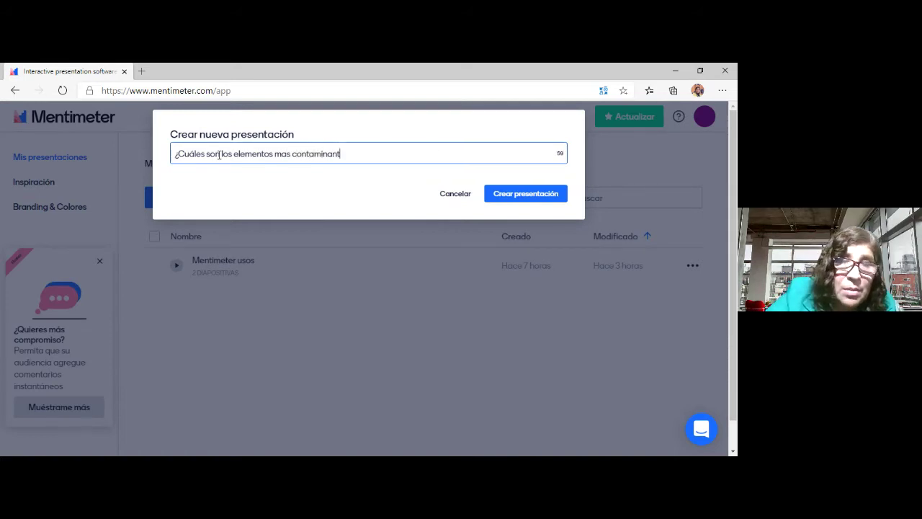
type("es para e")
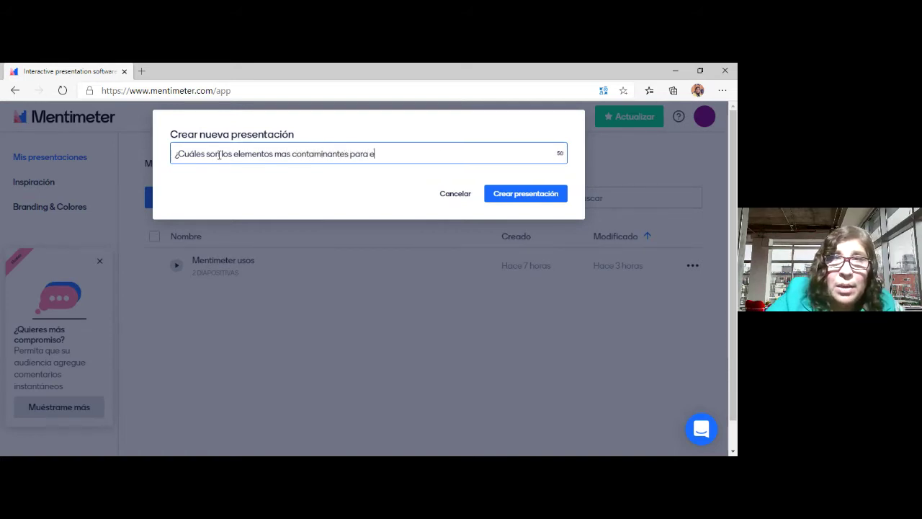
type("l med")
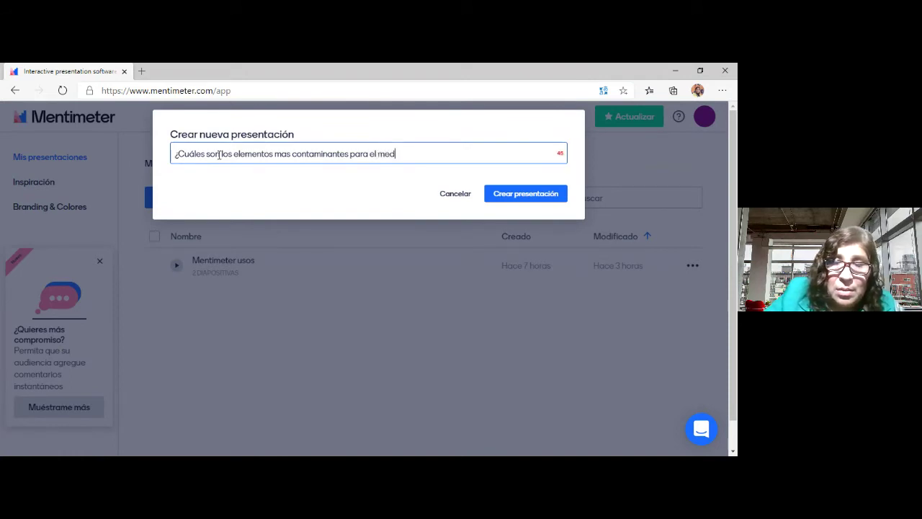
type("io ambi")
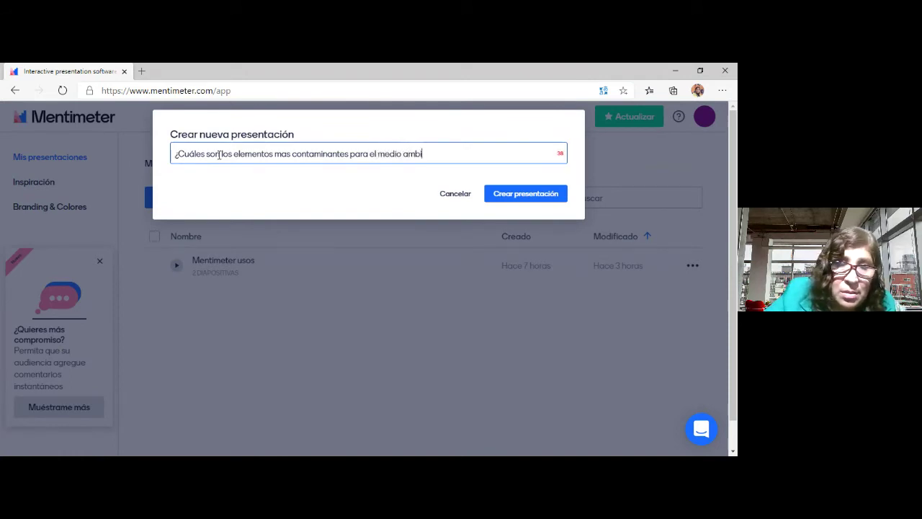
type("ente")
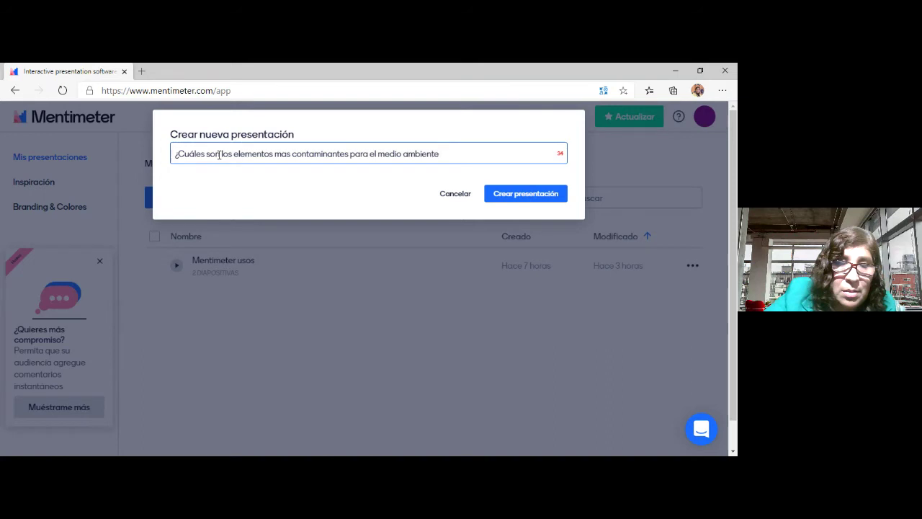
type("?")
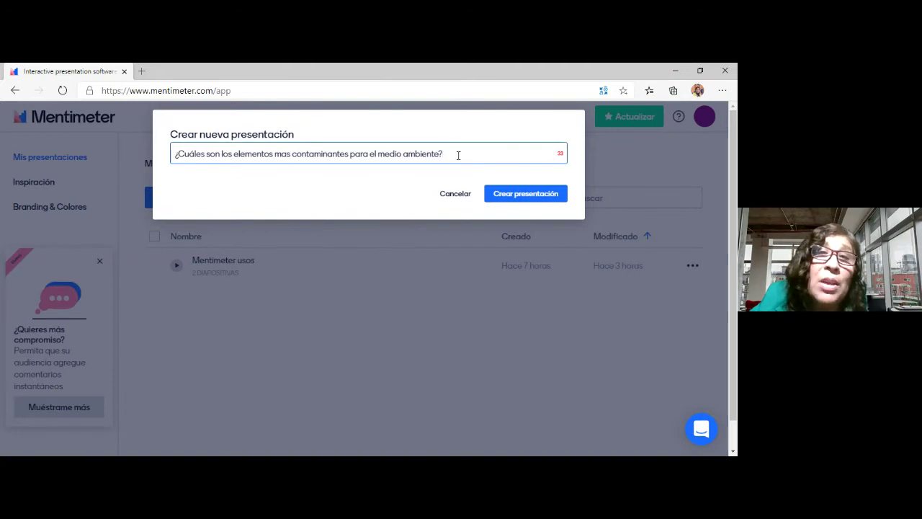
left_click(507, 195)
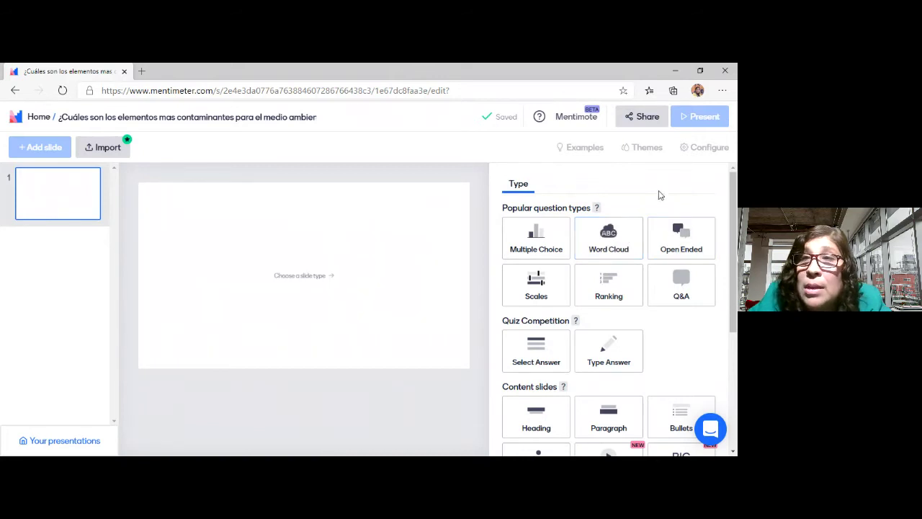
- Translate the editor page into Spanish and set the first slide's type to Word Cloud (Nube de palabras)
right_click(520, 134)
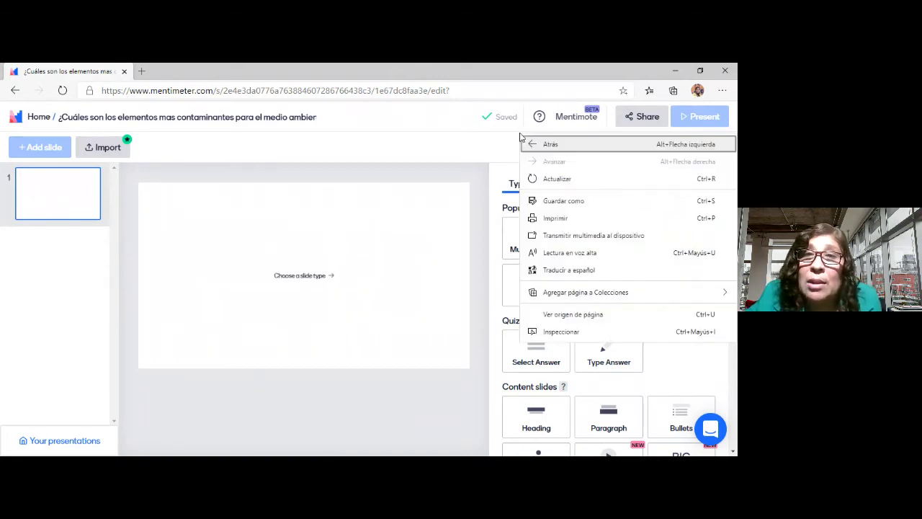
left_click(569, 270)
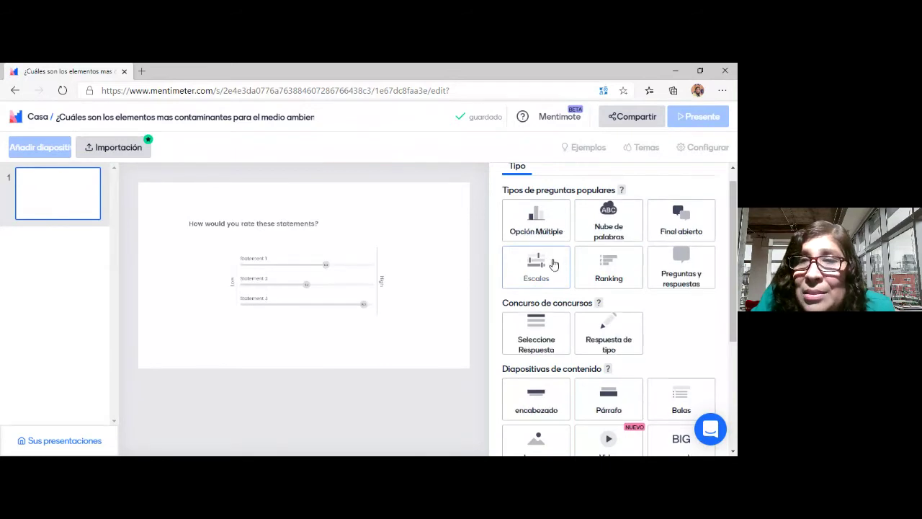
left_click(616, 225)
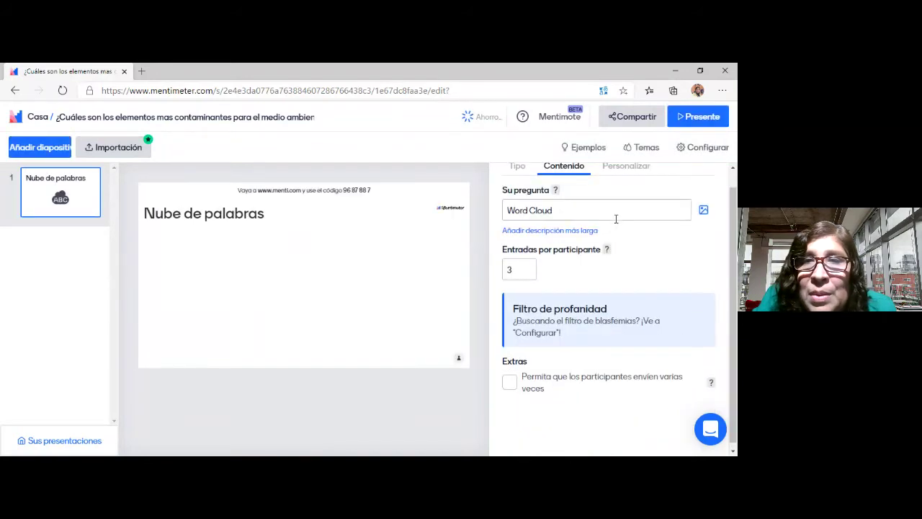
- Return to the presentations list and reopen the "¿Cuáles son los elementos mas contaminantes para el medio ambiente?" presentation
left_click(568, 210)
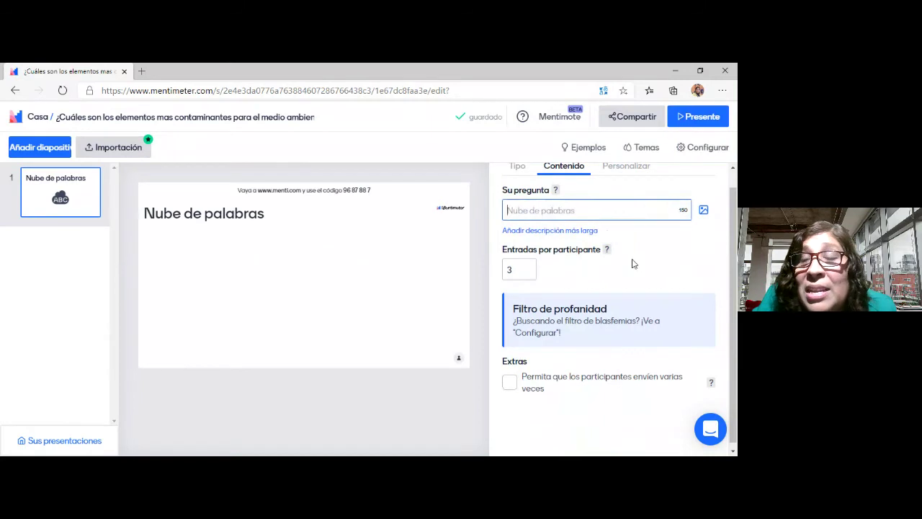
left_click(16, 91)
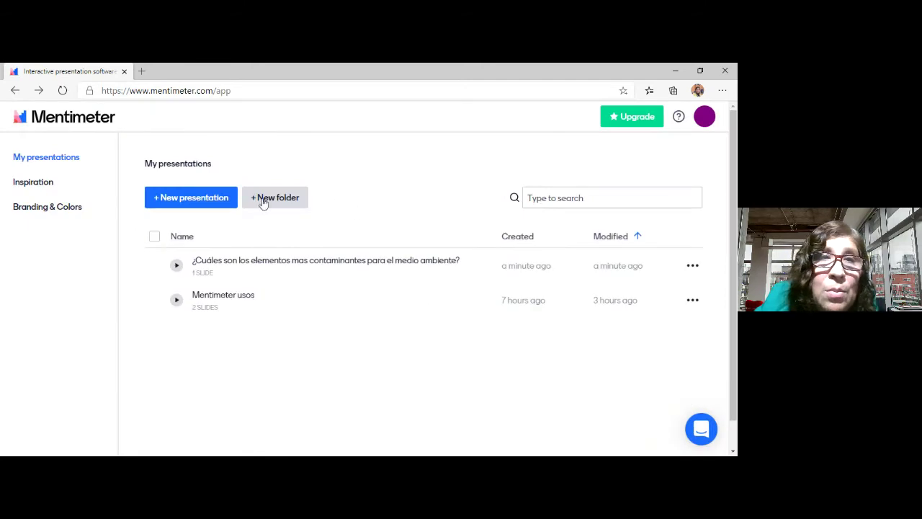
left_click(229, 264)
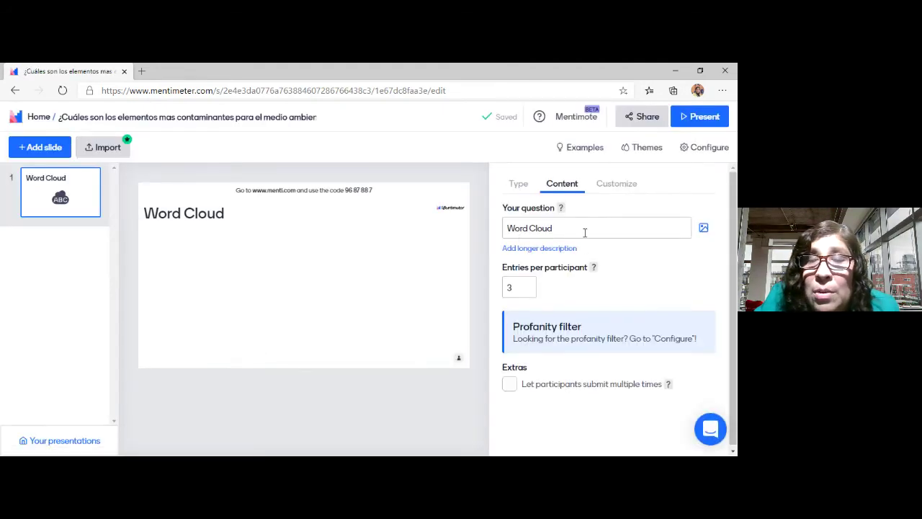
- Enter "¿Cuáles son los elementos más contaminantes del medio ambiente?" as the word cloud slide's question
left_click(556, 226)
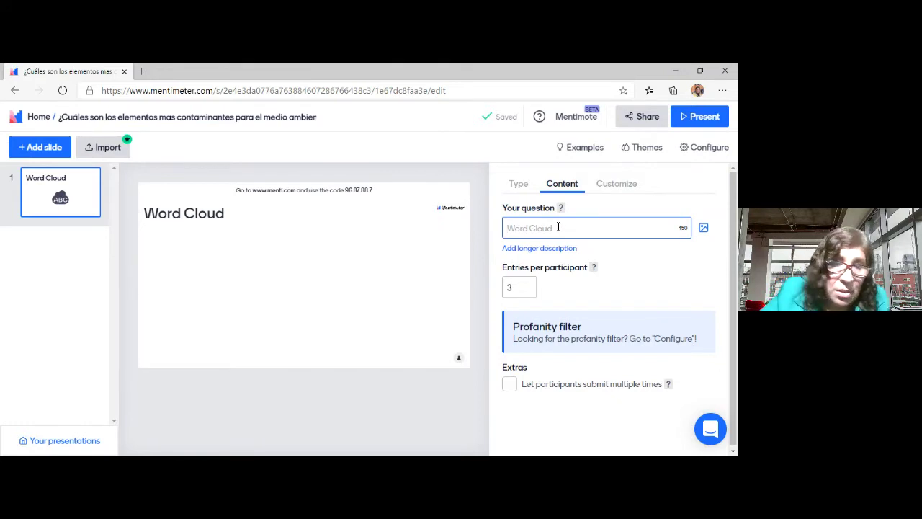
type("¿")
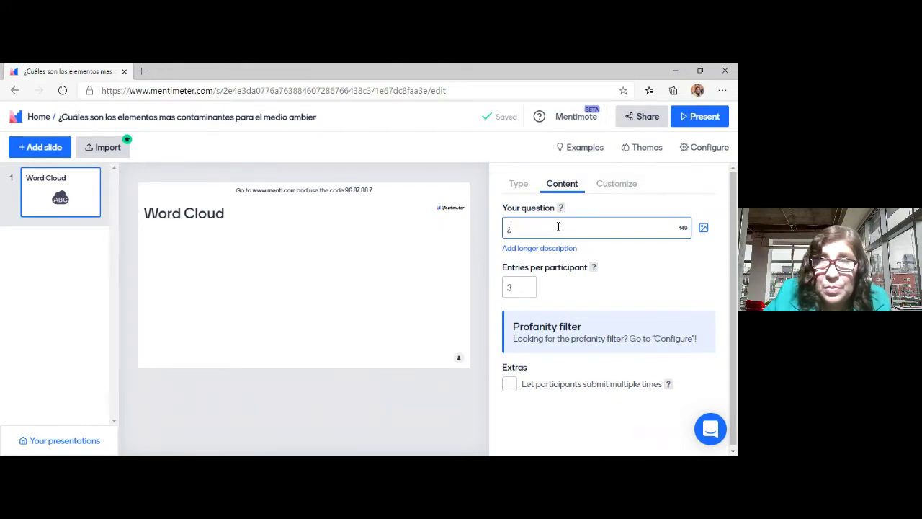
type("Cu")
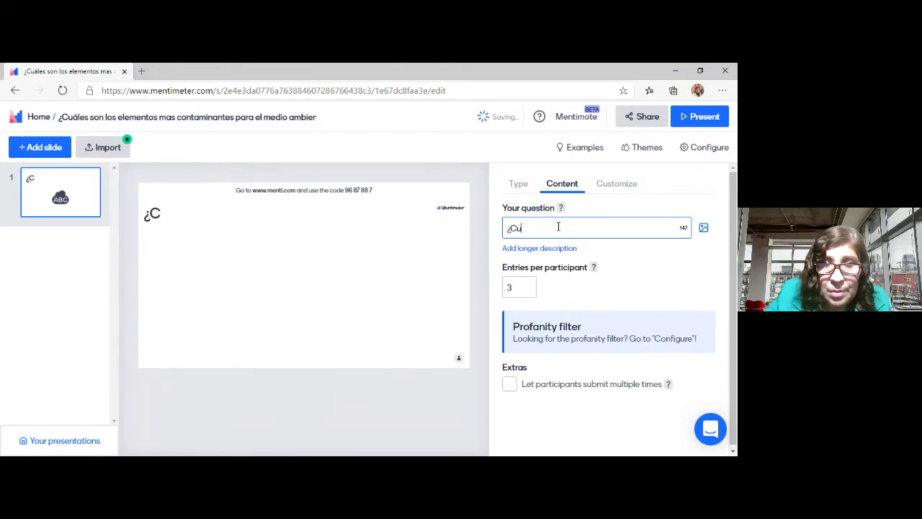
type("+o")
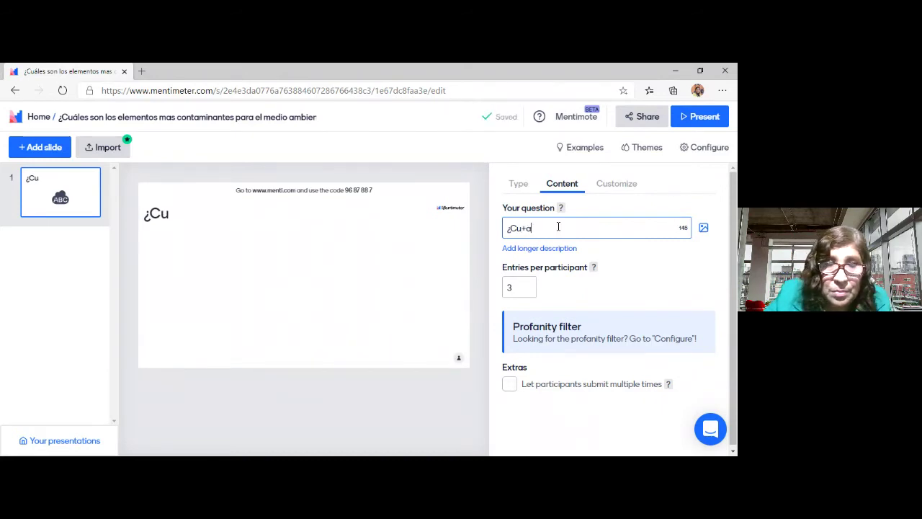
key("BackSpace")
key("BackSpace")
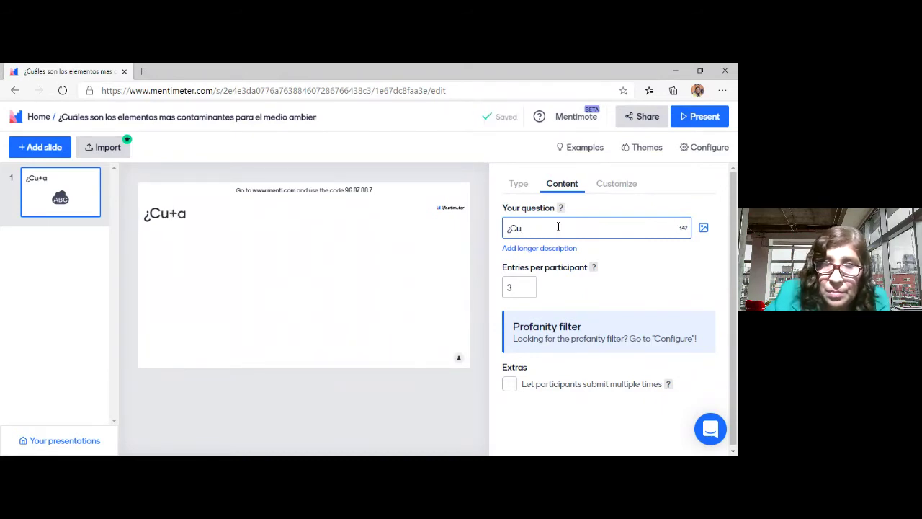
type("áles")
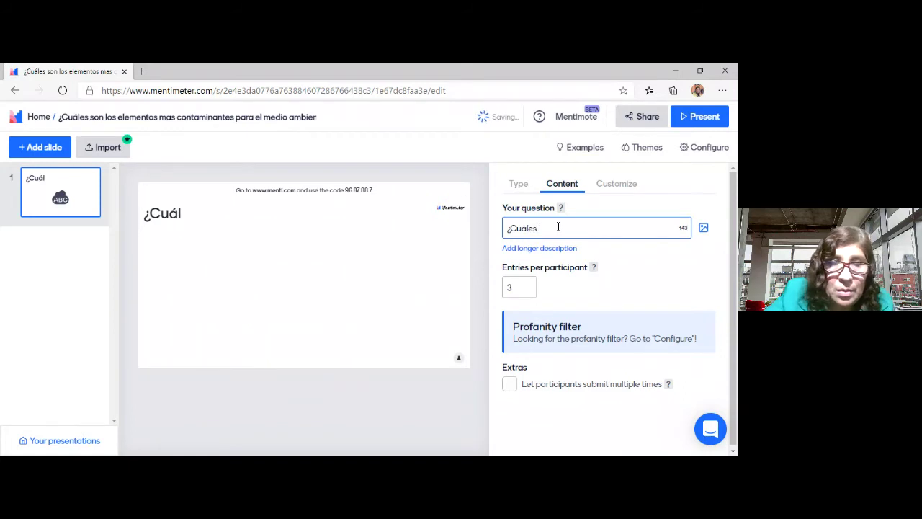
type(" son lo")
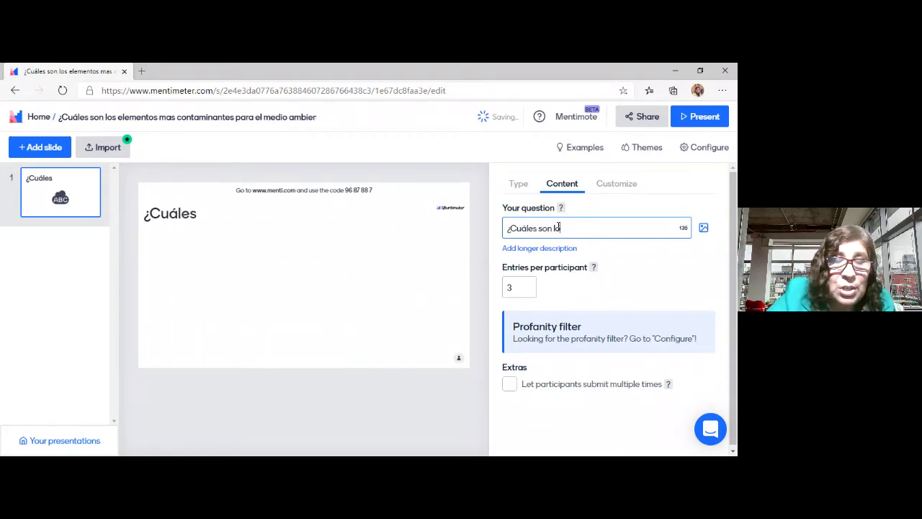
type("s ele")
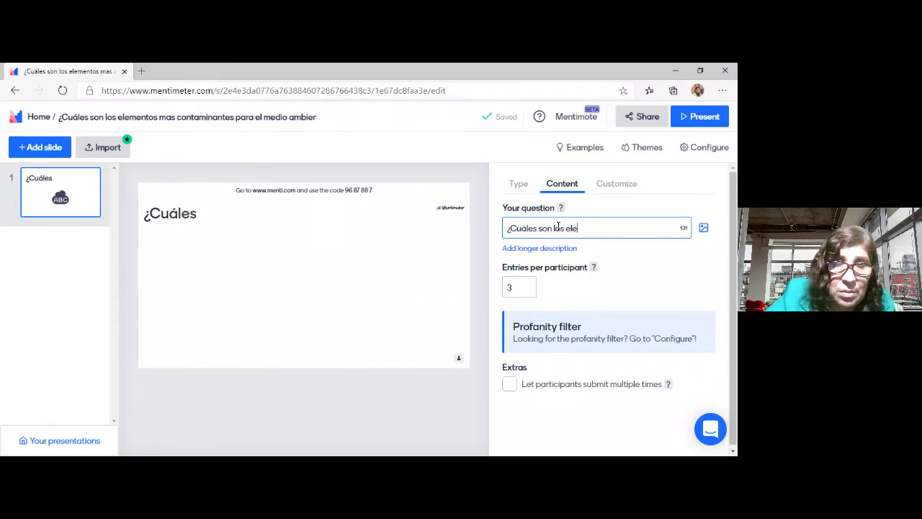
type("mentos")
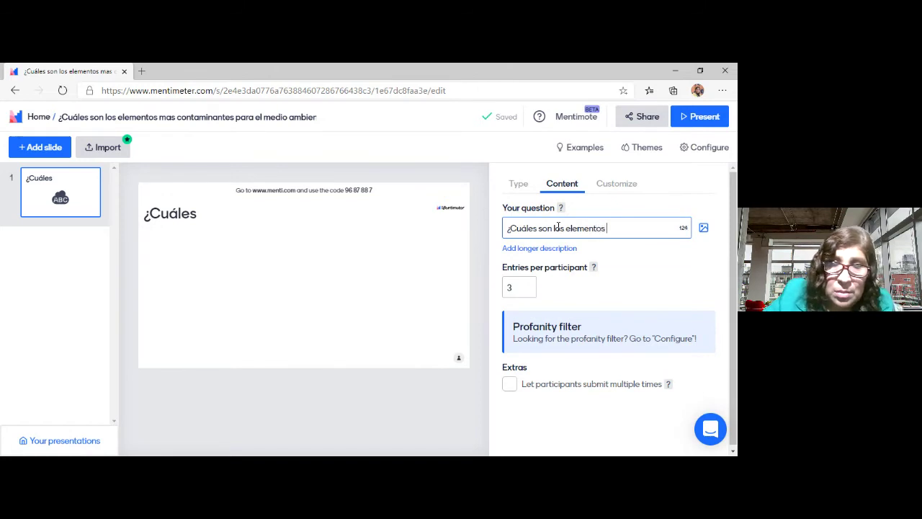
type(" más contam")
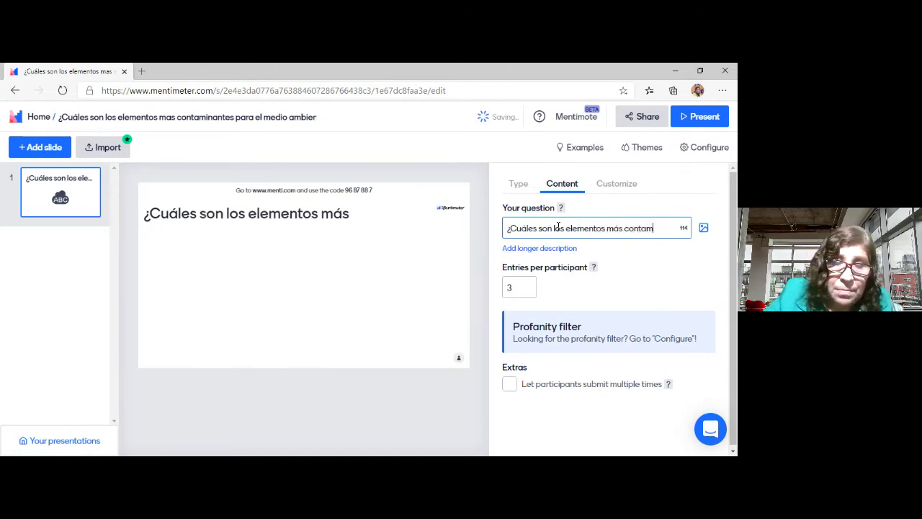
type("inantes de")
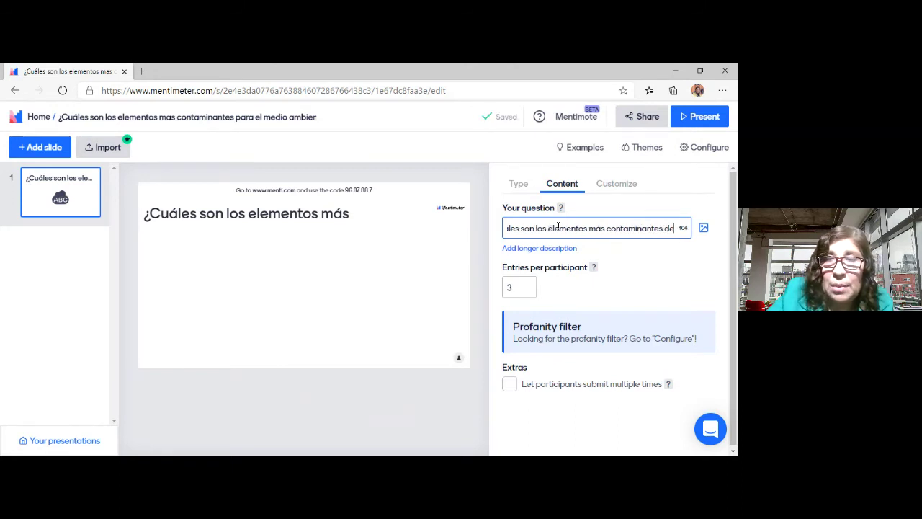
type("l med")
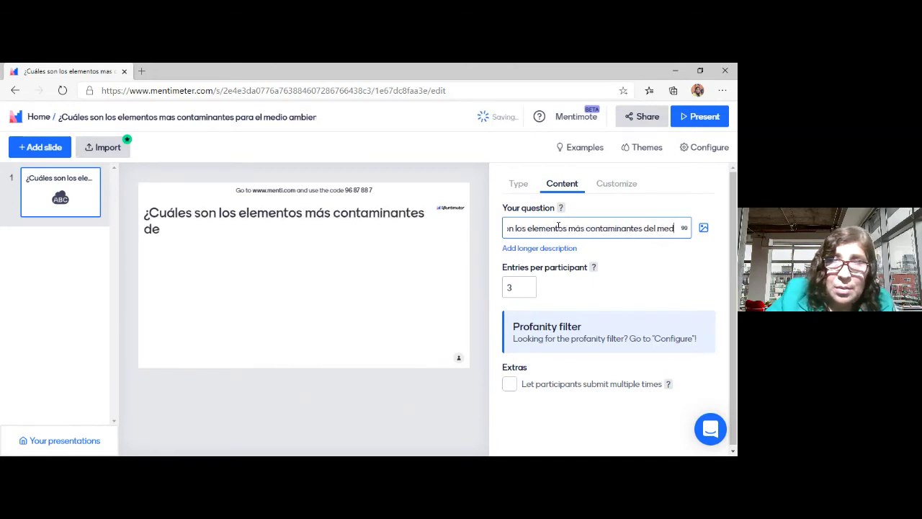
type("io am")
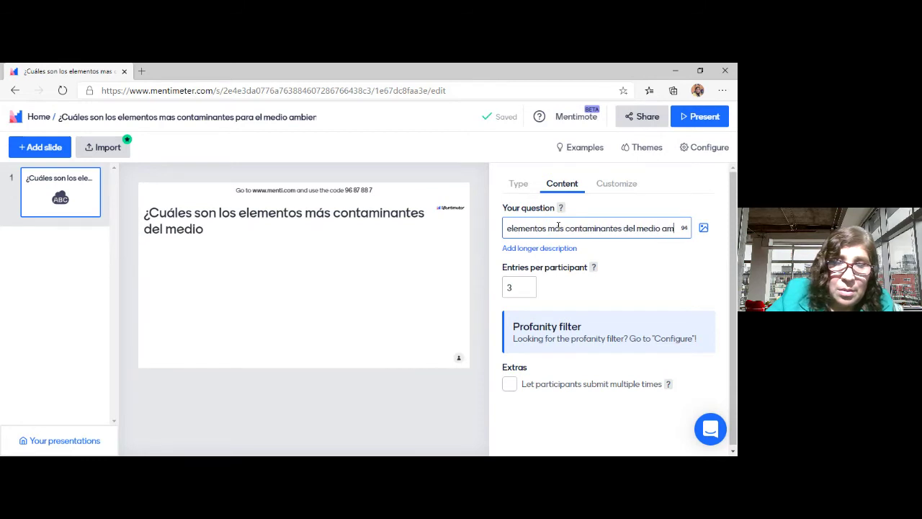
type("bient")
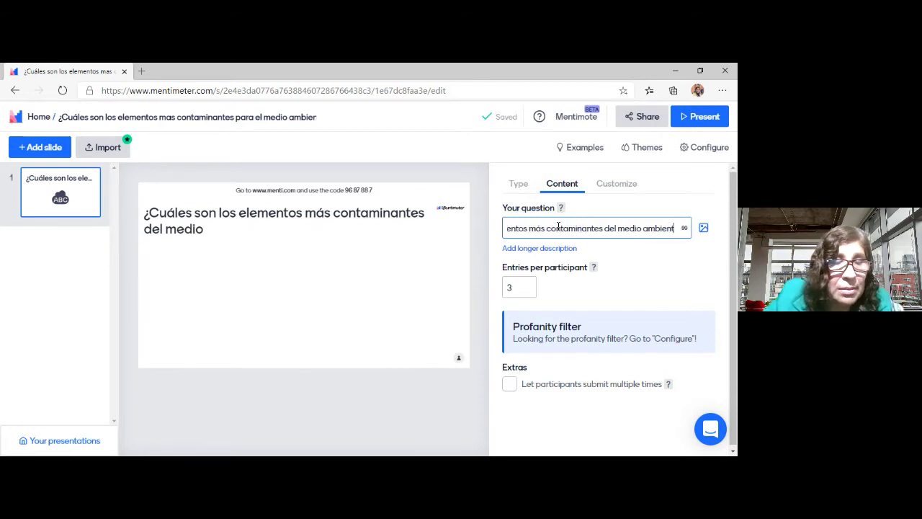
type("e?")
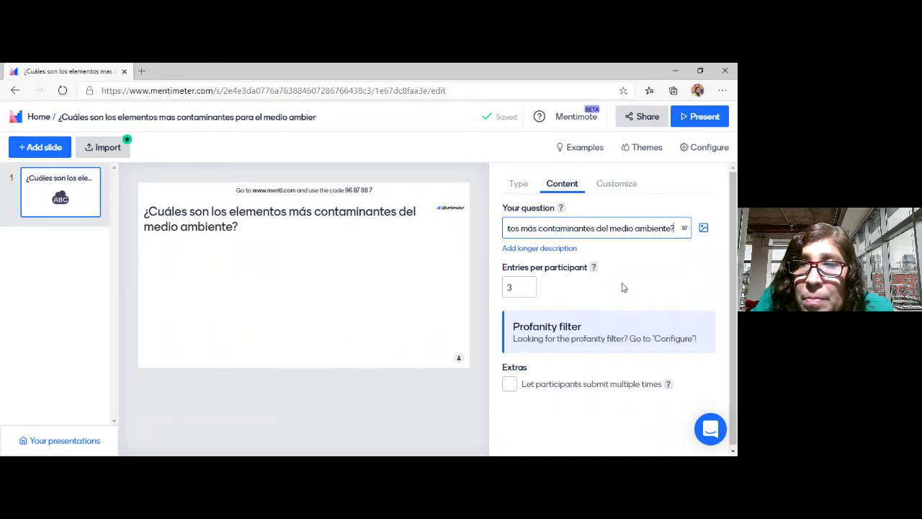
scroll(612, 310, "down", 1)
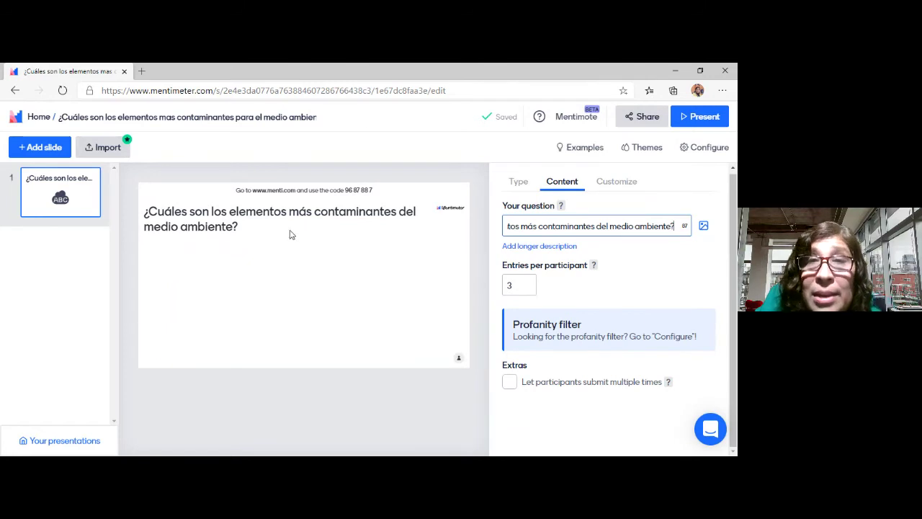
- Translate the presentation editor page into Spanish
left_click(502, 152)
right_click(502, 152)
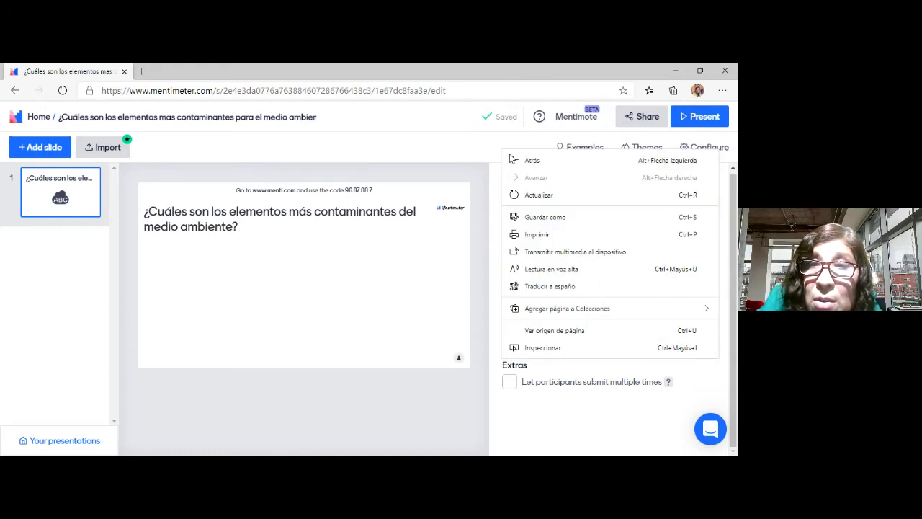
left_click(553, 286)
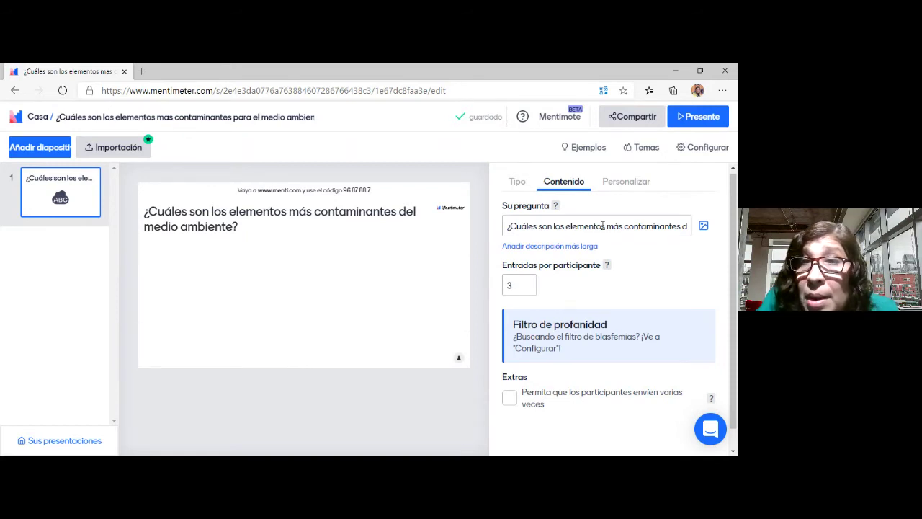
- Set the word cloud's number of entries per participant to 2
left_click(528, 289)
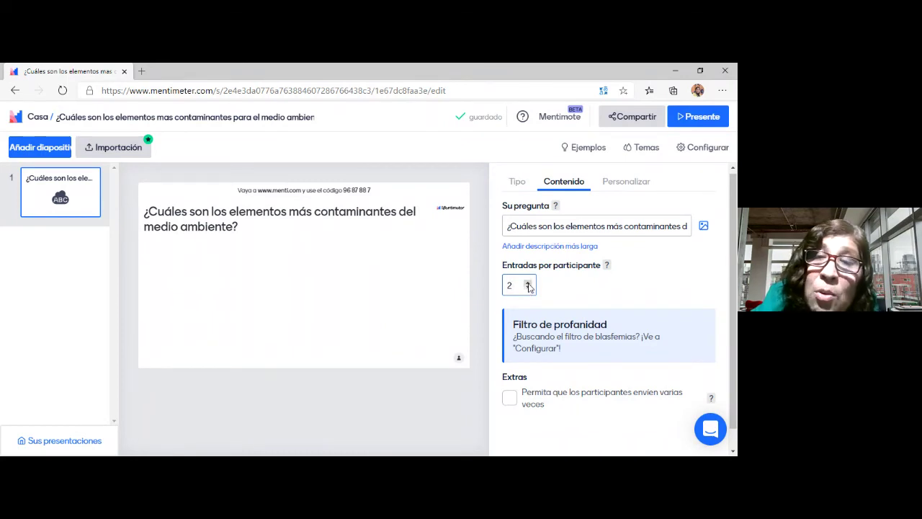
left_click(528, 284)
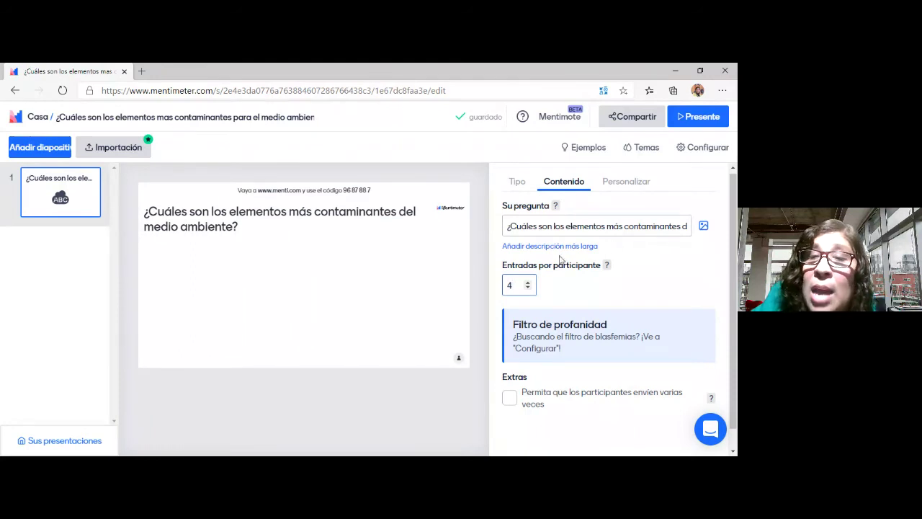
left_click(528, 289)
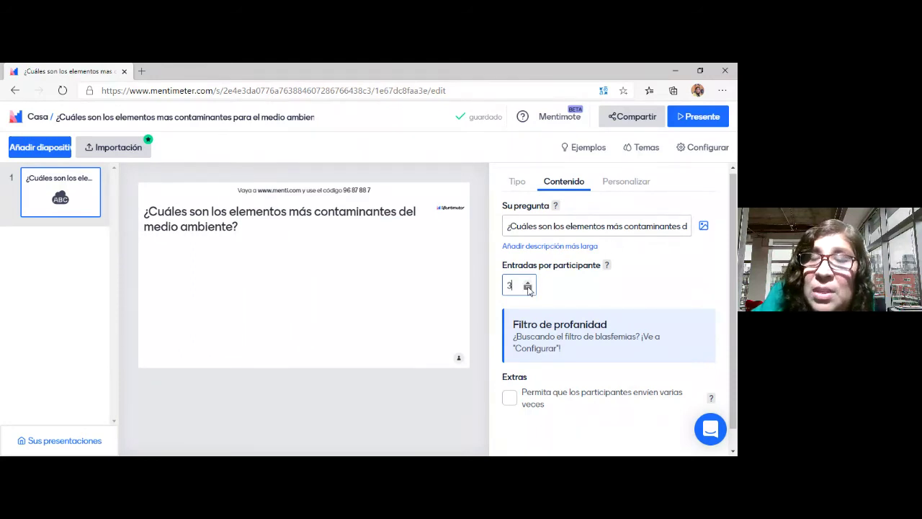
left_click(528, 288)
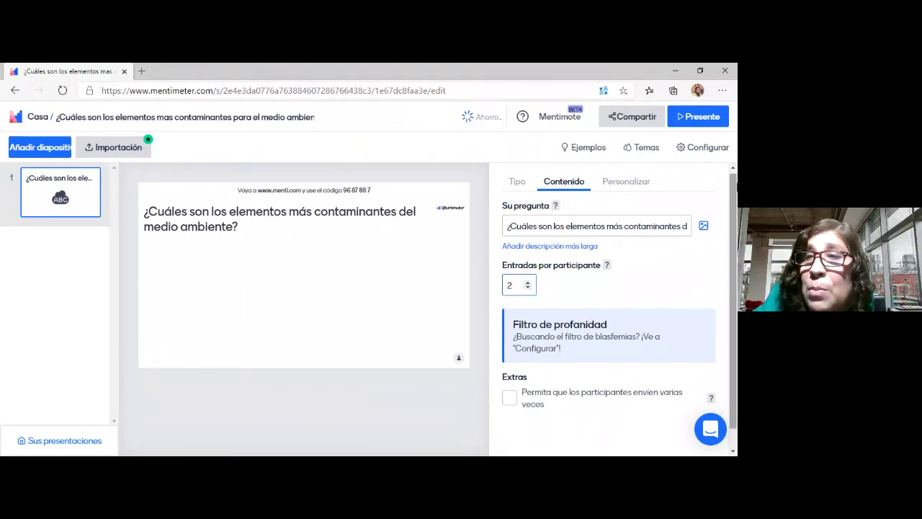
- Enable the extra option that lets participants submit multiple times, and disable it again
left_click_drag(735, 201, 735, 245)
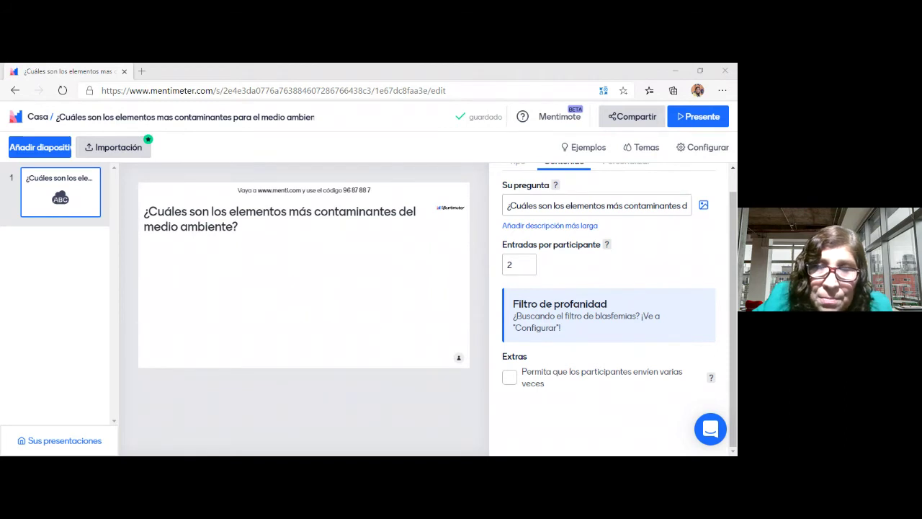
key("alt+Tab")
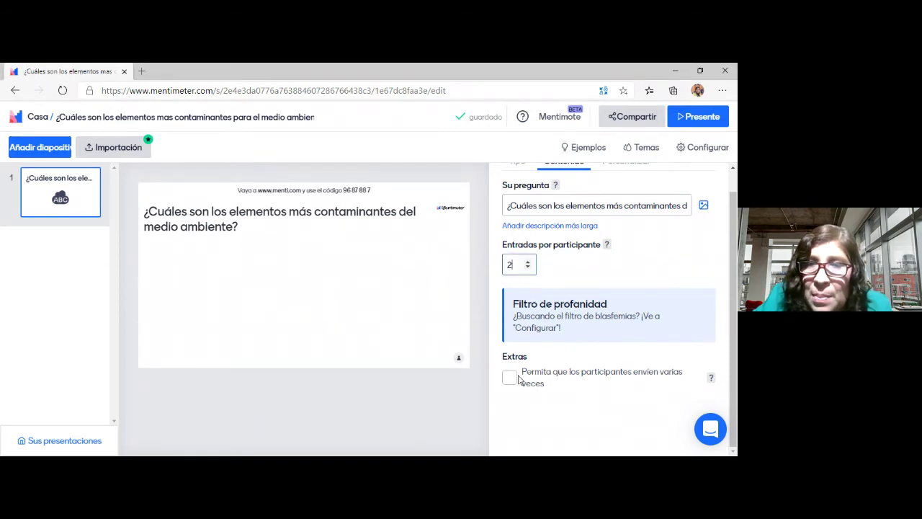
left_click(588, 392)
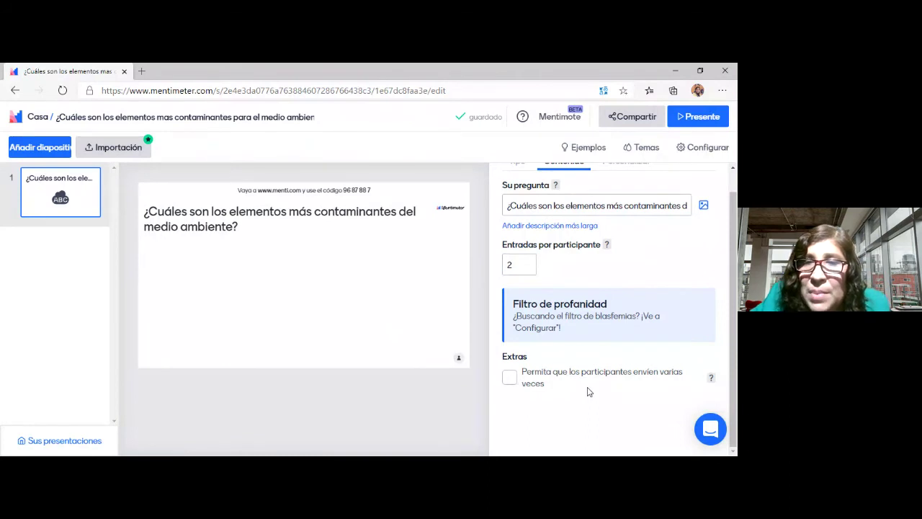
key("alt+Tab")
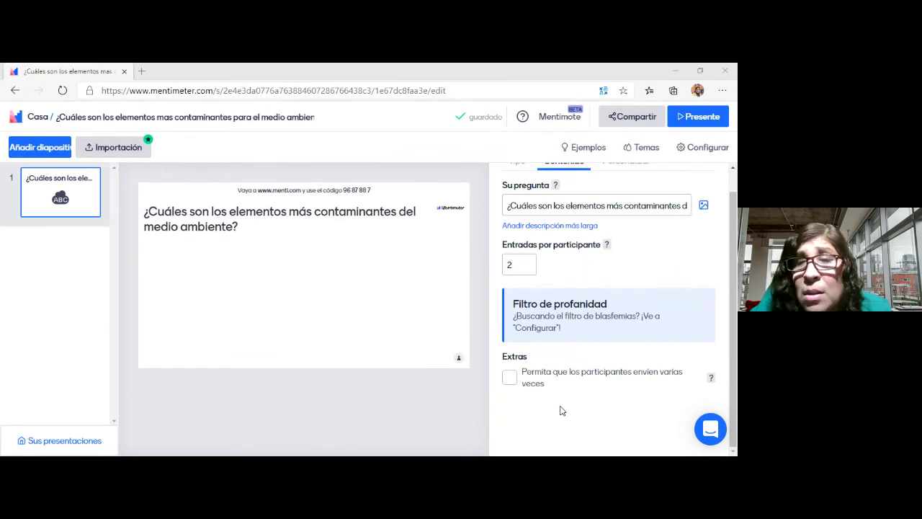
left_click(510, 379)
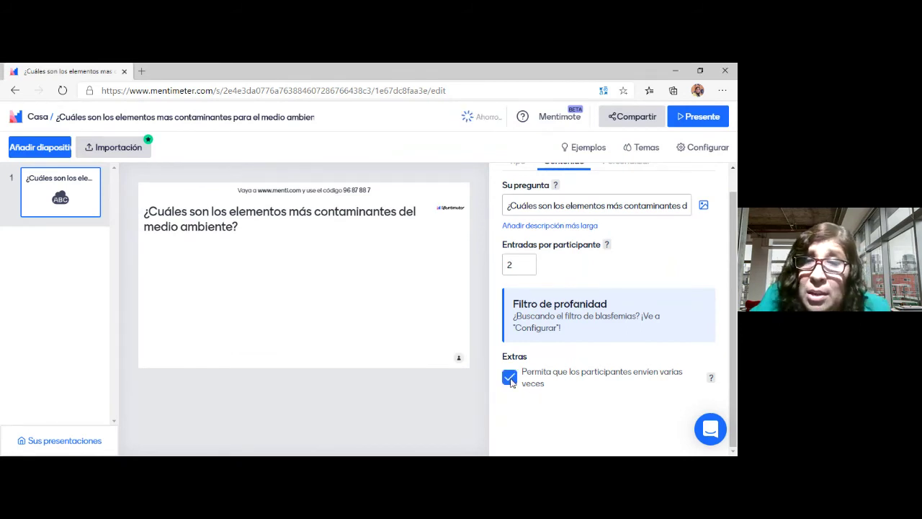
left_click(510, 379)
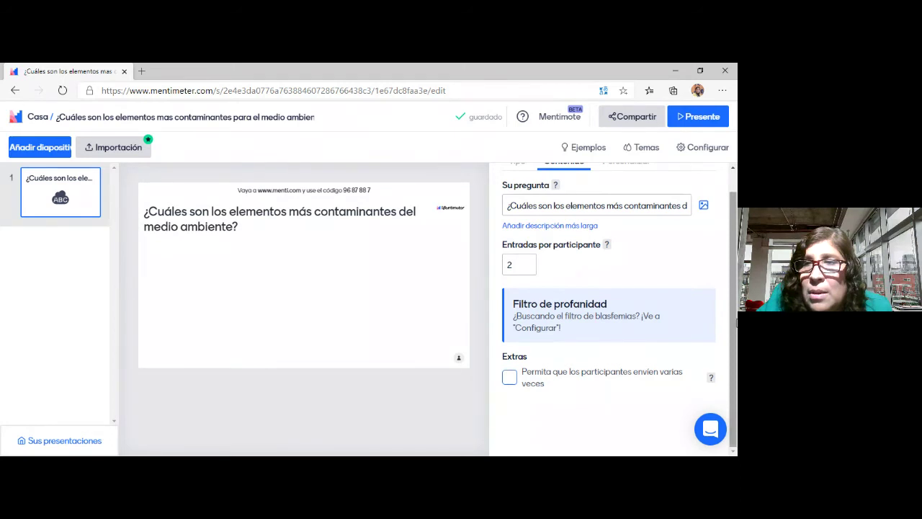
- Return to the presentations list and log out of the Mentimeter account
scroll(736, 324, "up", 1)
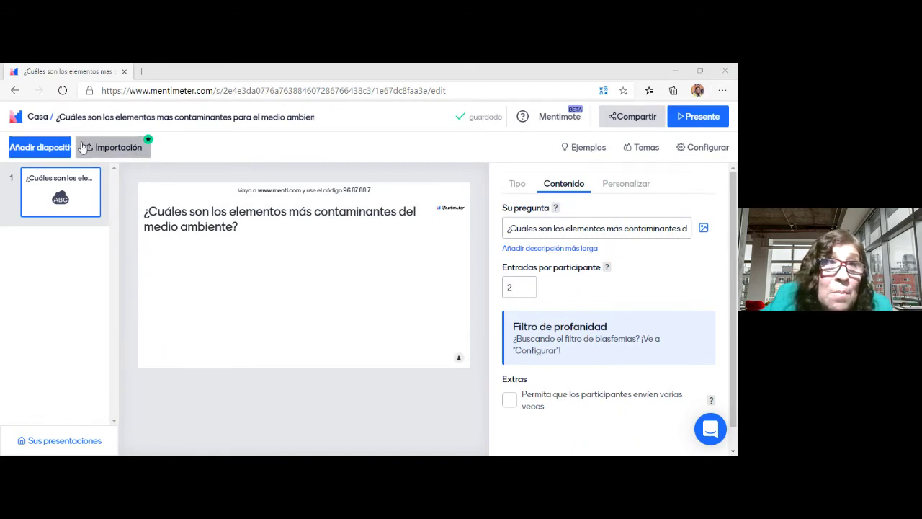
left_click(35, 118)
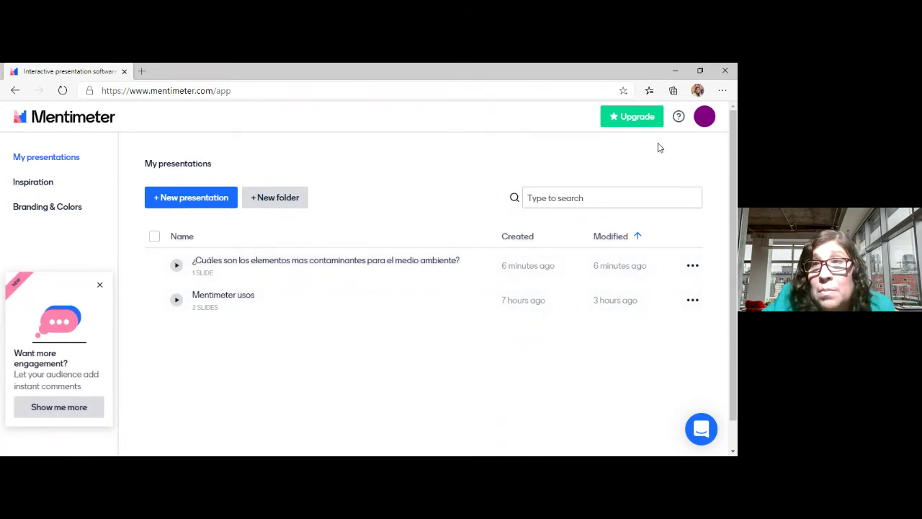
left_click(705, 120)
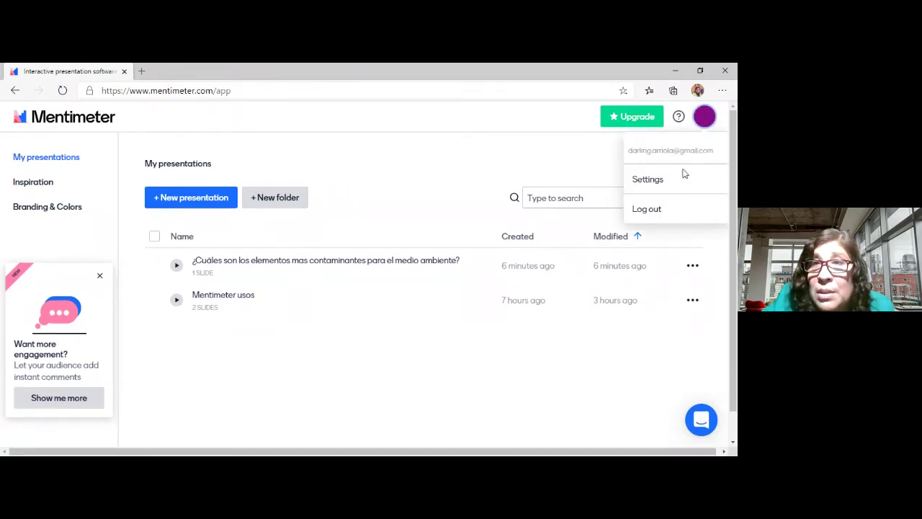
right_click(566, 153)
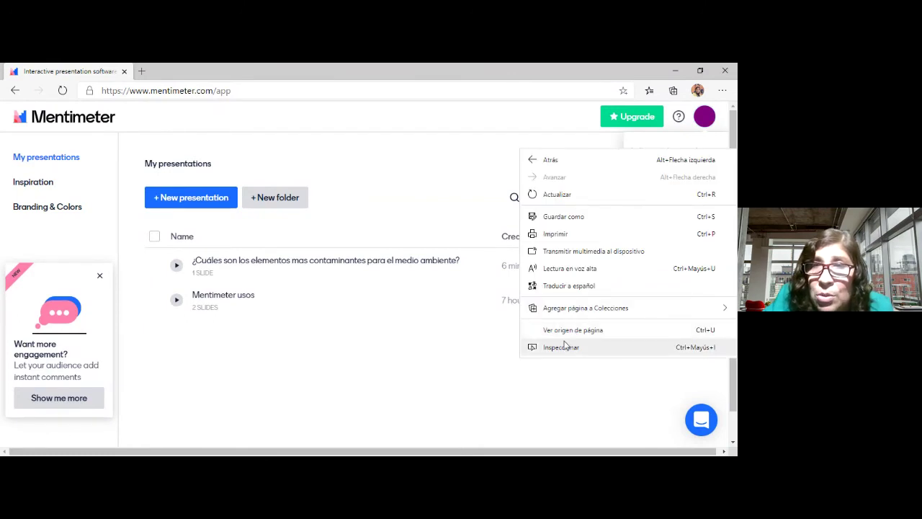
left_click(575, 288)
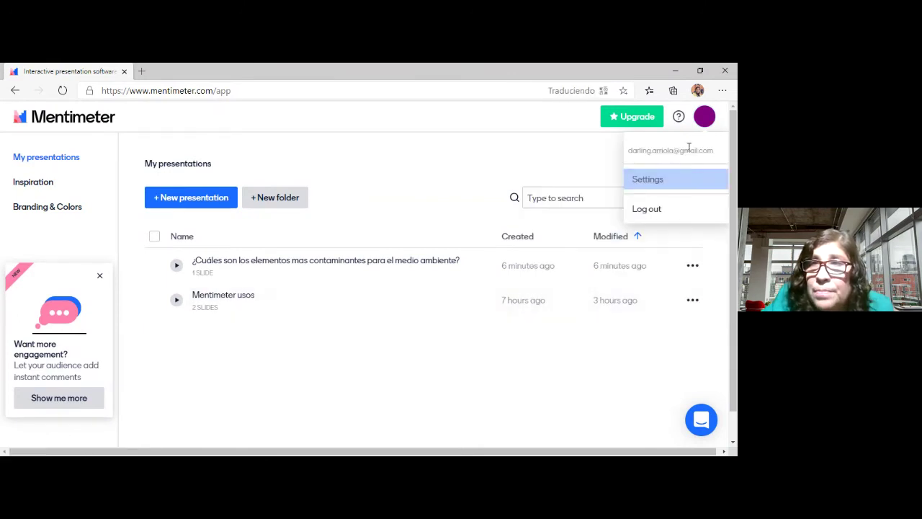
left_click(666, 220)
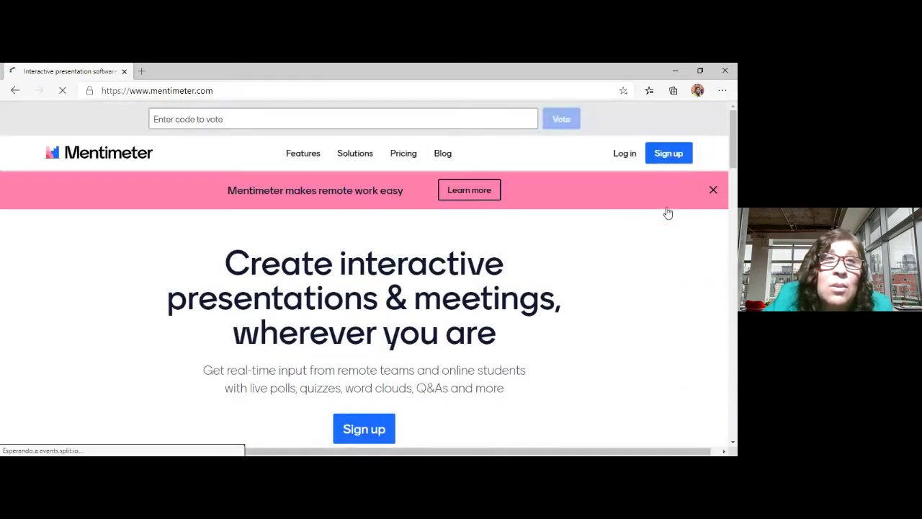
- Translate the Mentimeter homepage into Spanish and open the account sign-up page
right_click(549, 159)
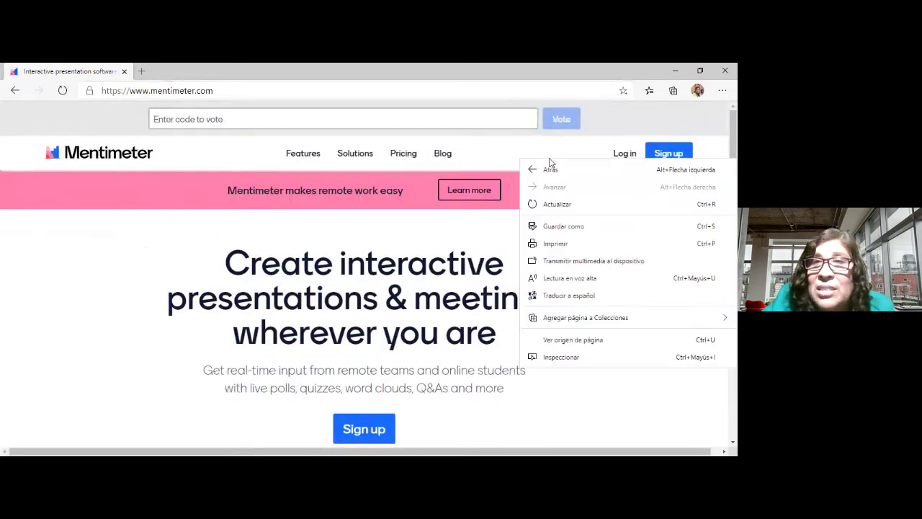
left_click(569, 297)
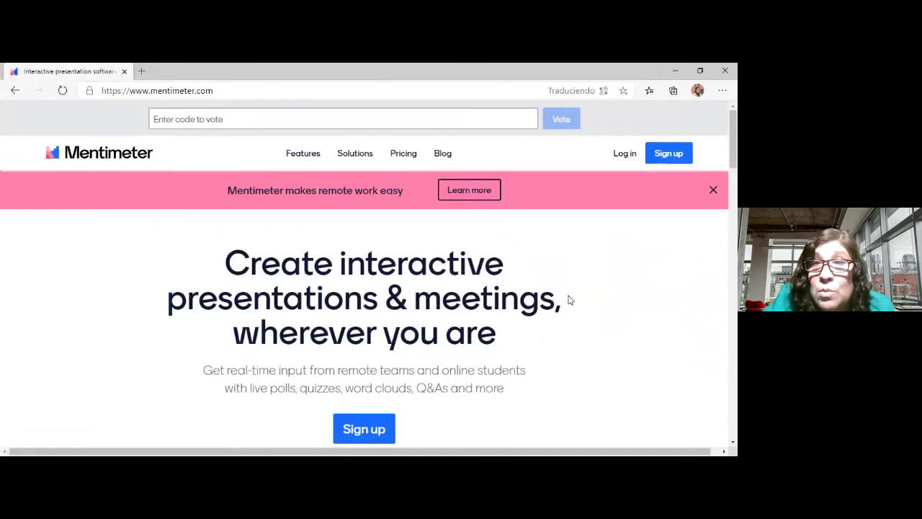
left_click(670, 153)
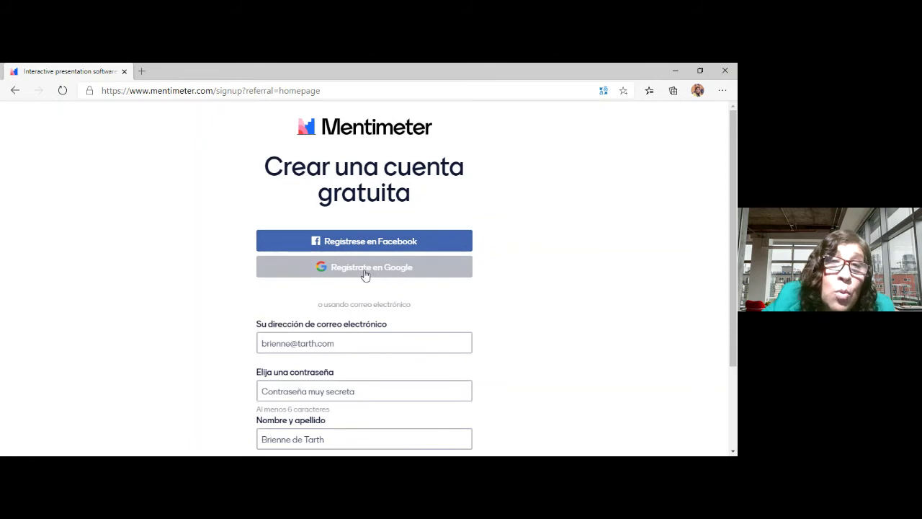
- Sign up for a free account using the Google registration option
left_click(343, 341)
left_click(530, 259)
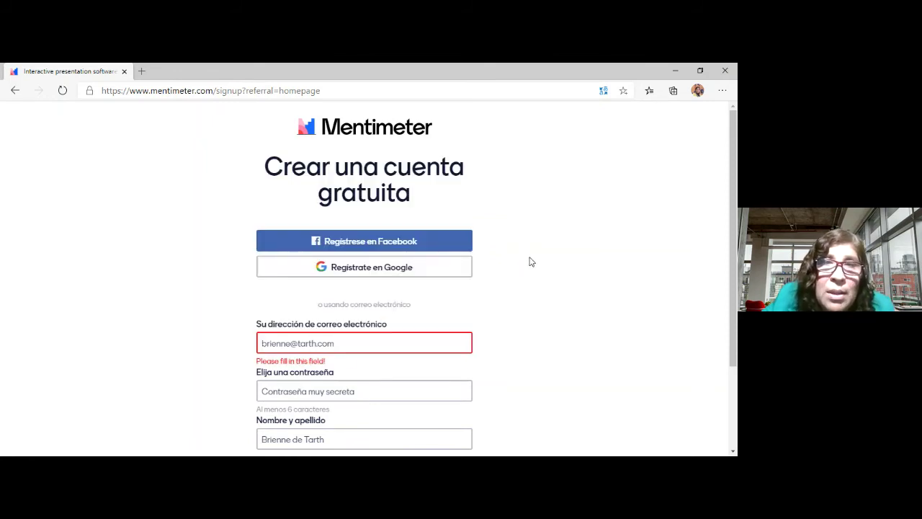
left_click(384, 268)
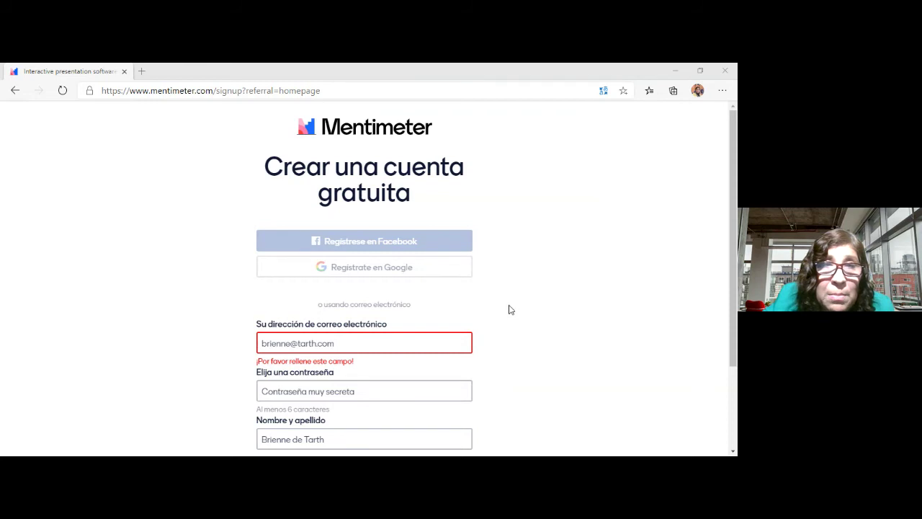
left_click(342, 240)
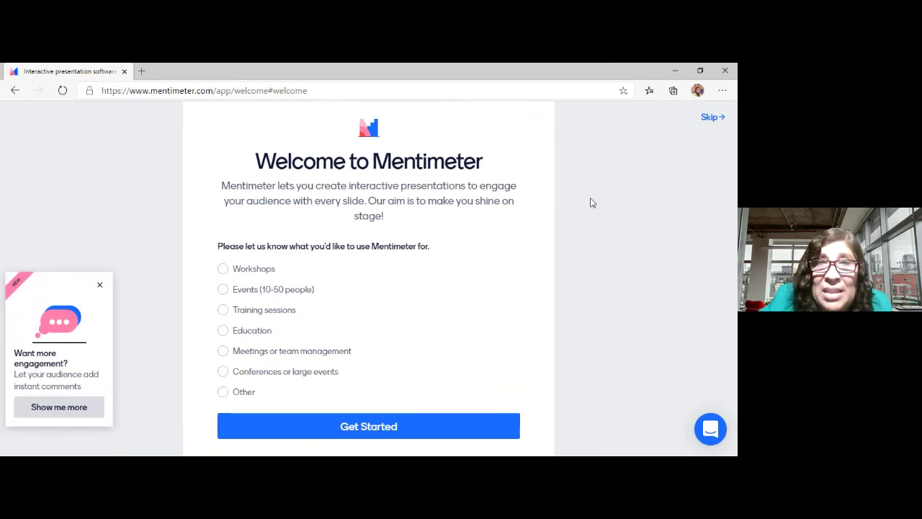
- Translate the welcome page into Spanish and submit the intended use as Educación with the role Profesor (K12)
right_click(554, 188)
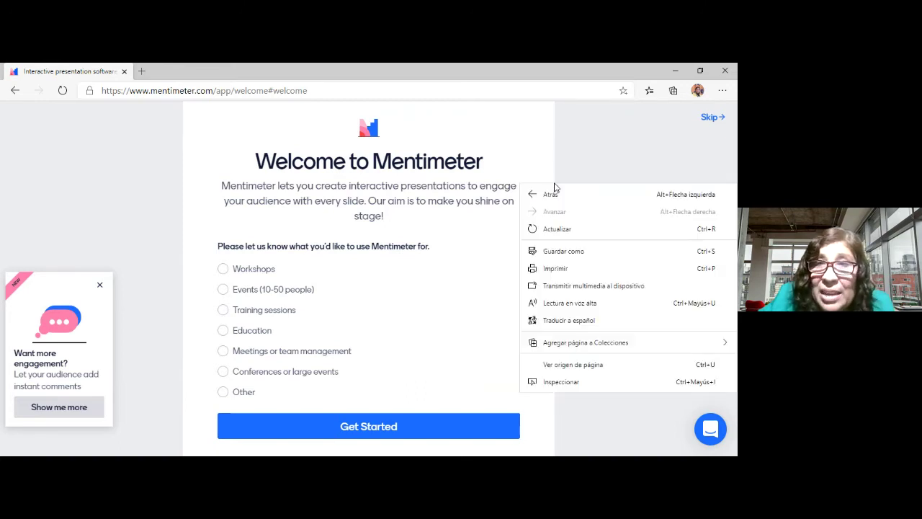
left_click(582, 326)
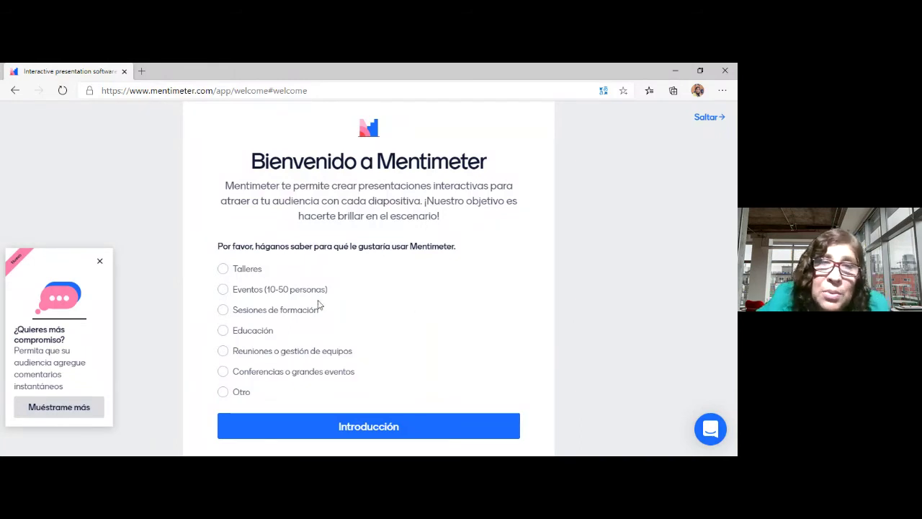
left_click(223, 330)
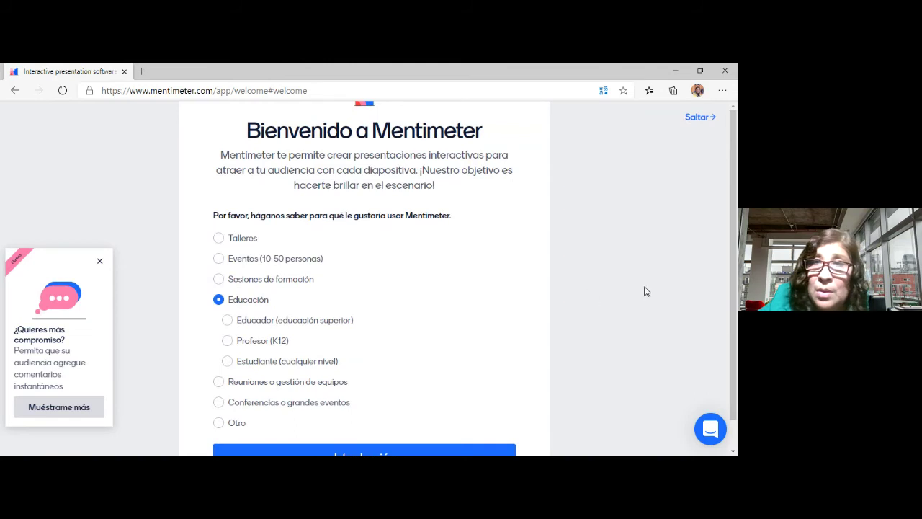
scroll(533, 346, "down", 1)
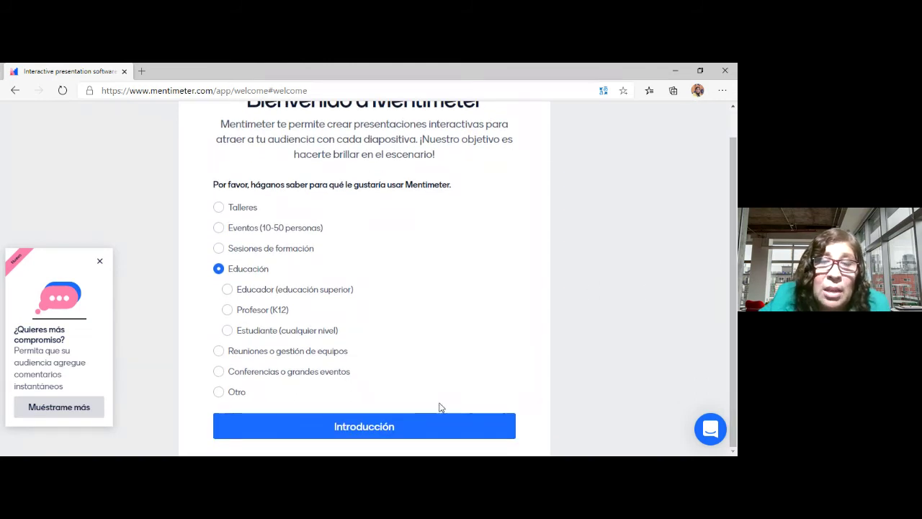
left_click(364, 426)
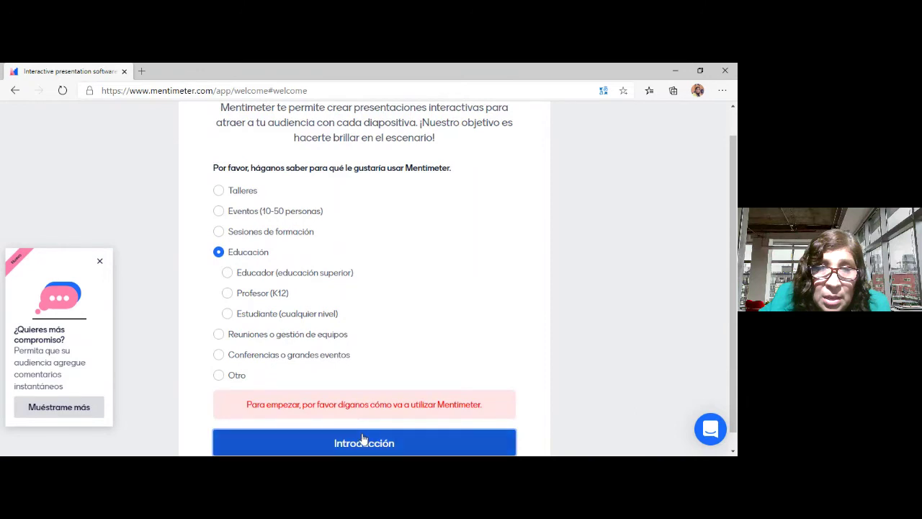
left_click(227, 273)
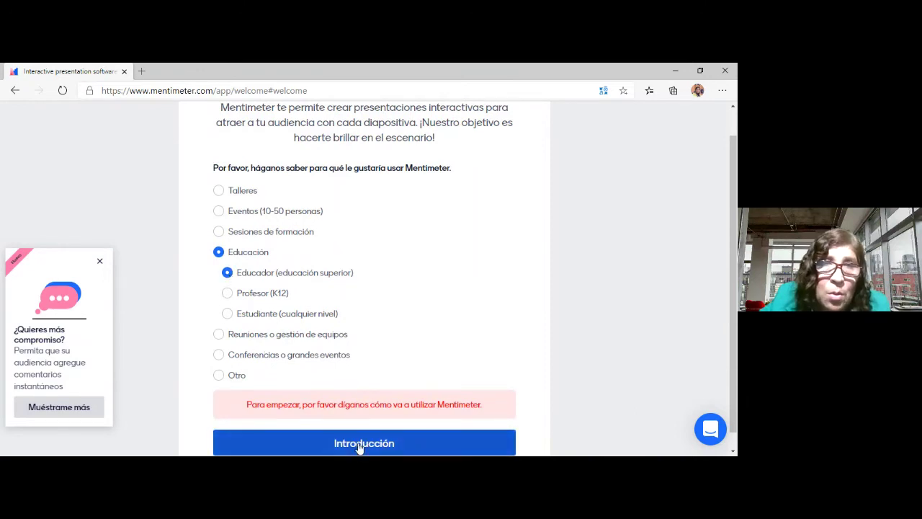
left_click(227, 293)
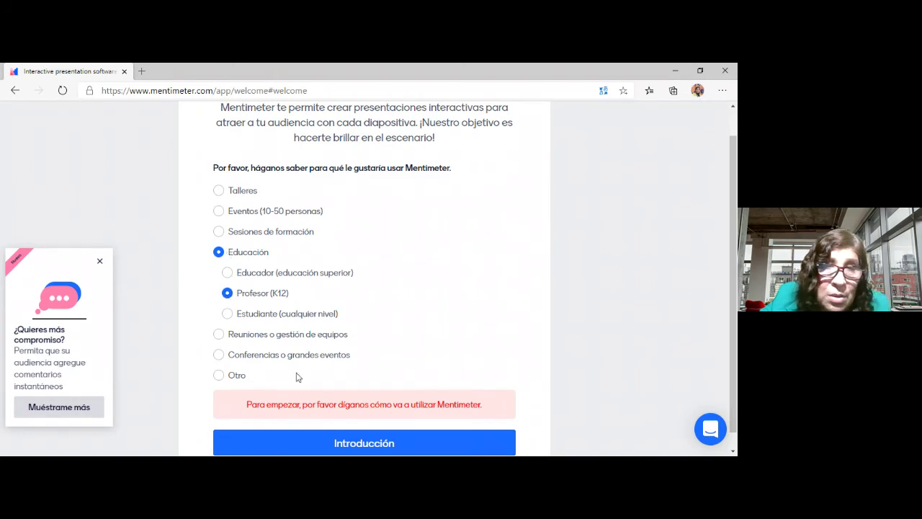
left_click(353, 450)
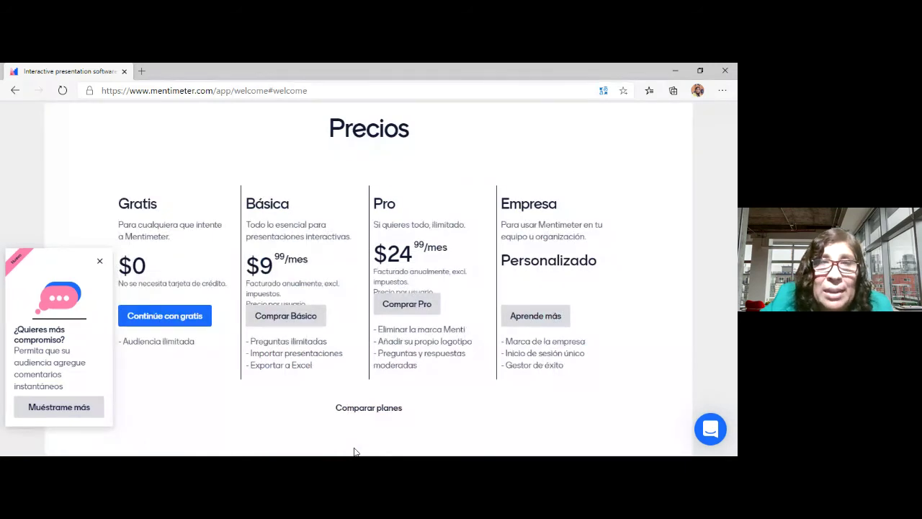
- Continue with the free plan, dismissing the engagement pop-up and the welcome message
left_click(99, 261)
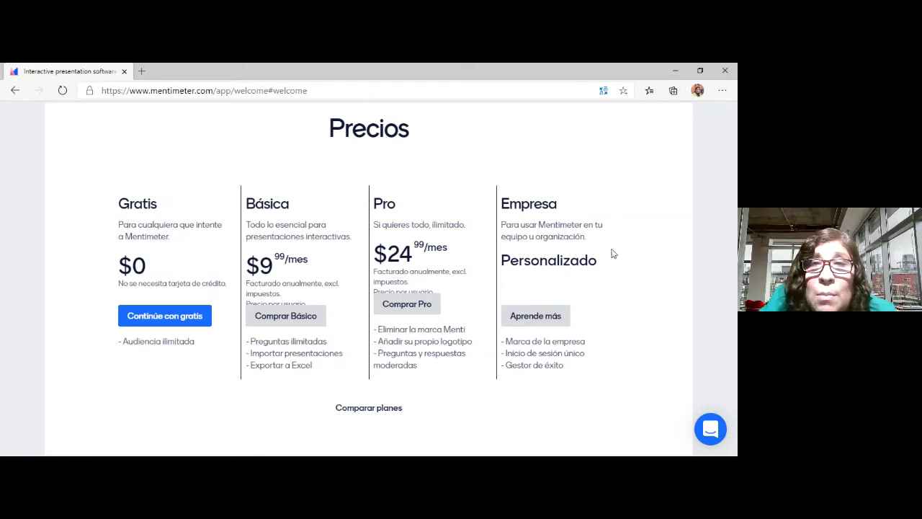
left_click(164, 317)
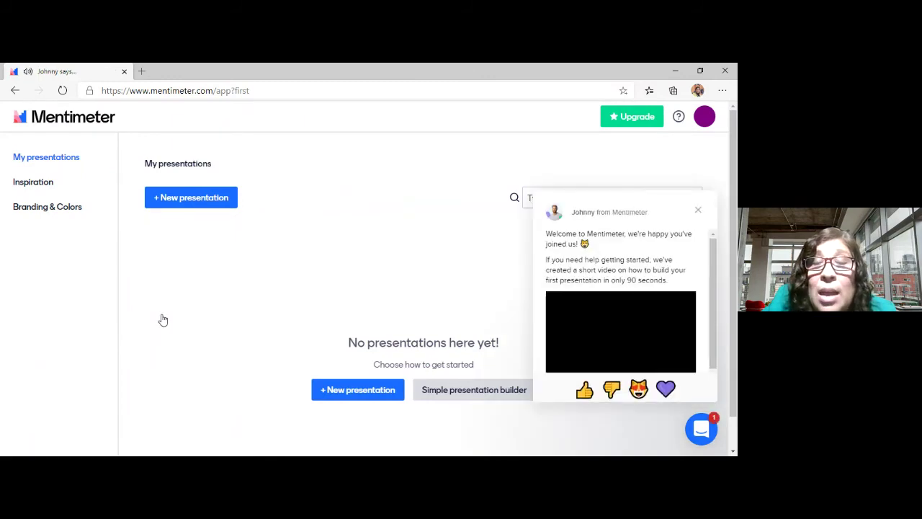
left_click(697, 212)
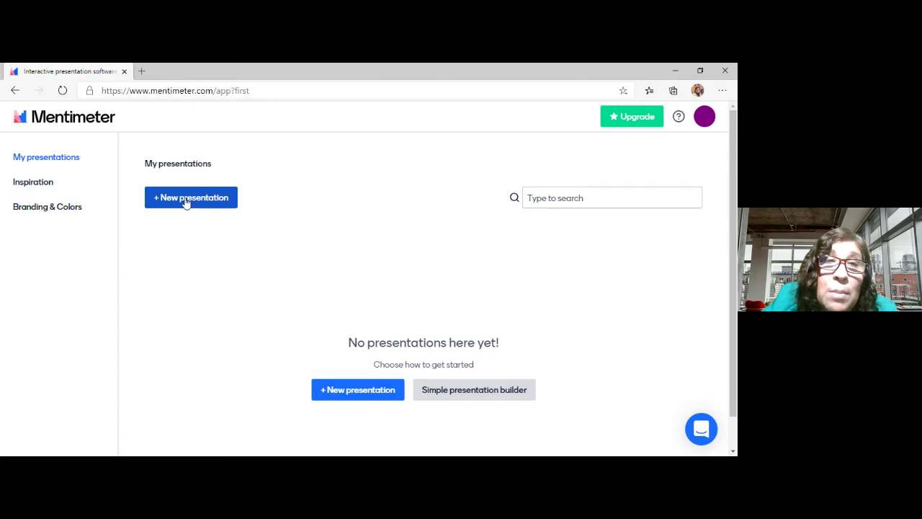
- Translate the presentations list into Spanish and create a new presentation
right_click(354, 164)
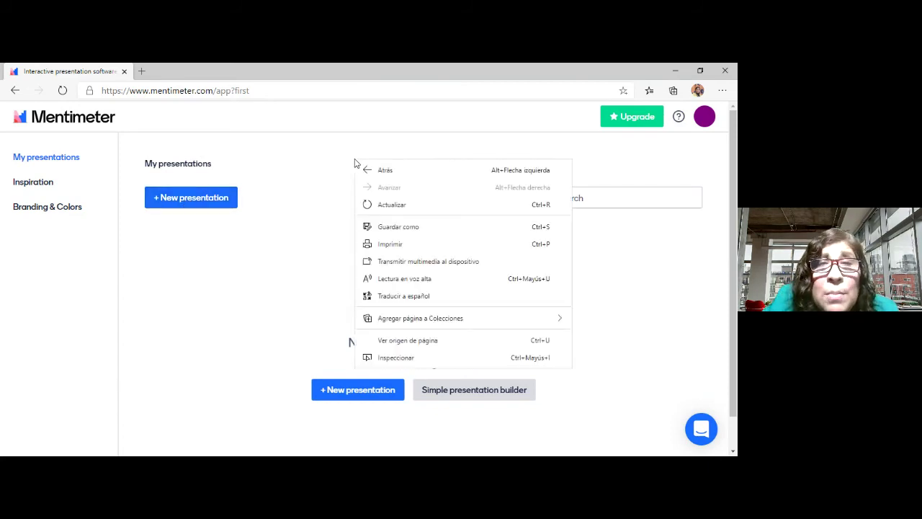
left_click(405, 296)
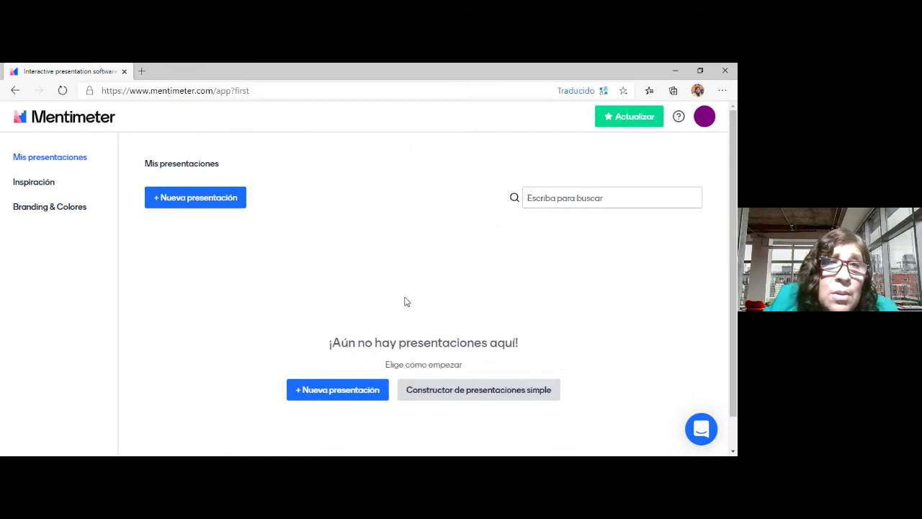
left_click(203, 201)
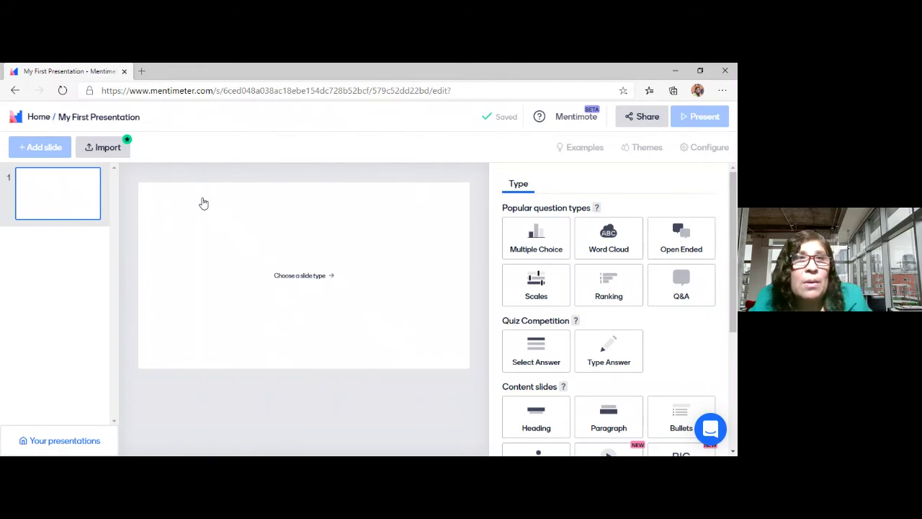
- Rename the presentation as EL ECOSISTEMA
left_click(77, 117)
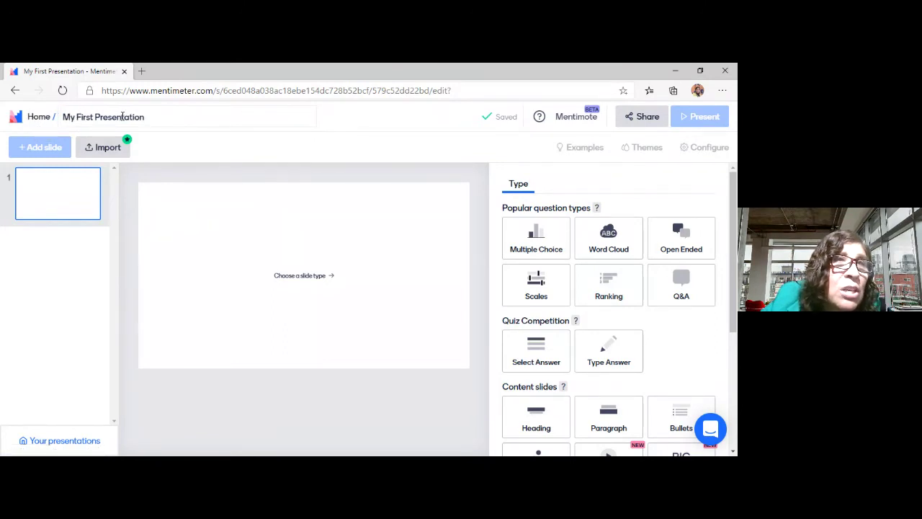
left_click(122, 116)
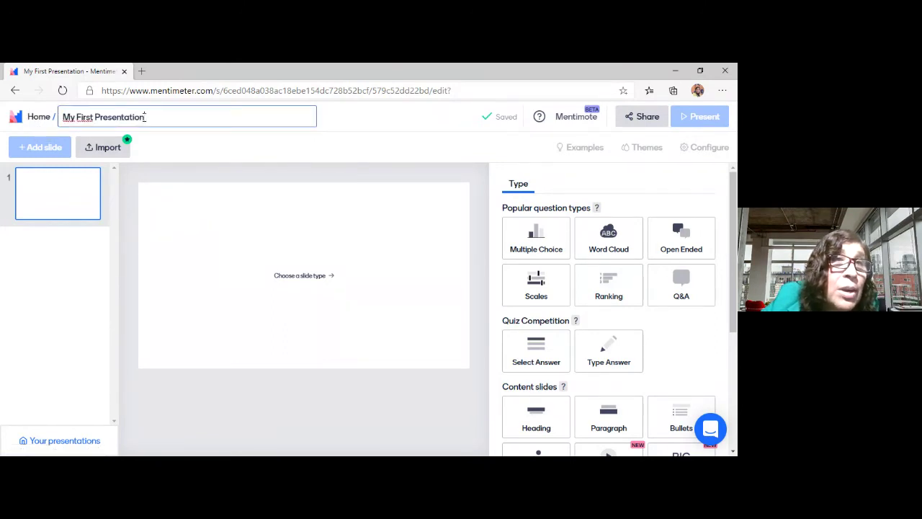
left_click_drag(145, 117, 62, 117)
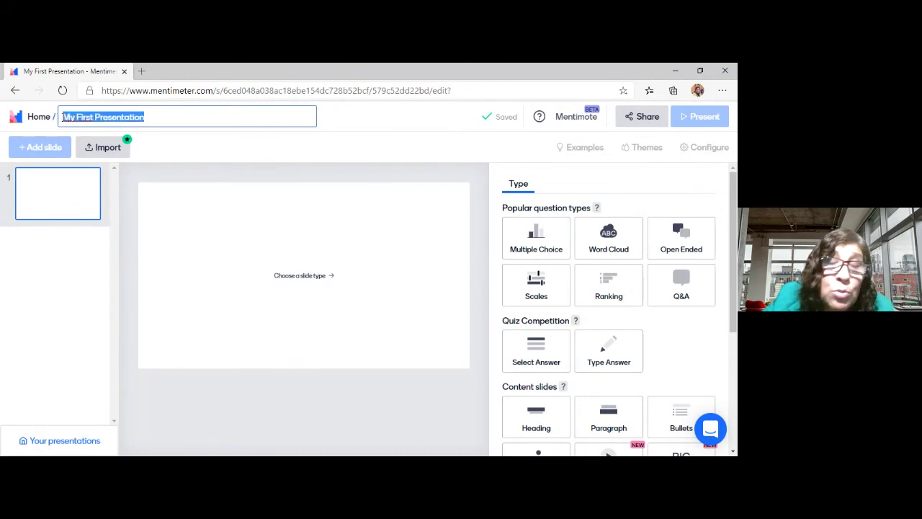
key("BackSpace")
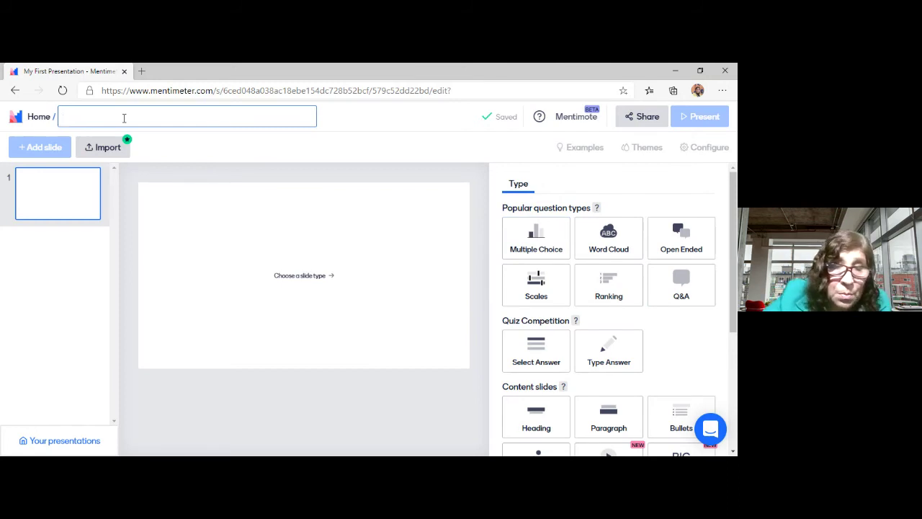
type("L")
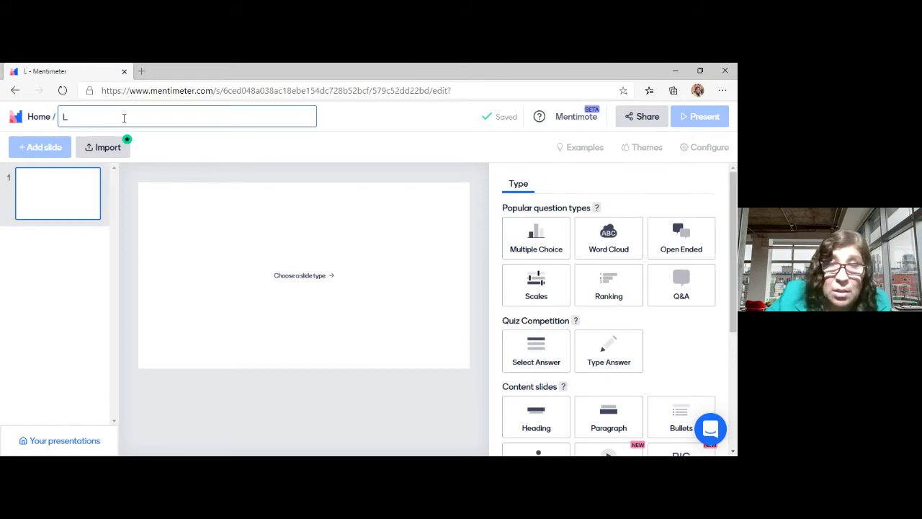
key("BackSpace")
type("E")
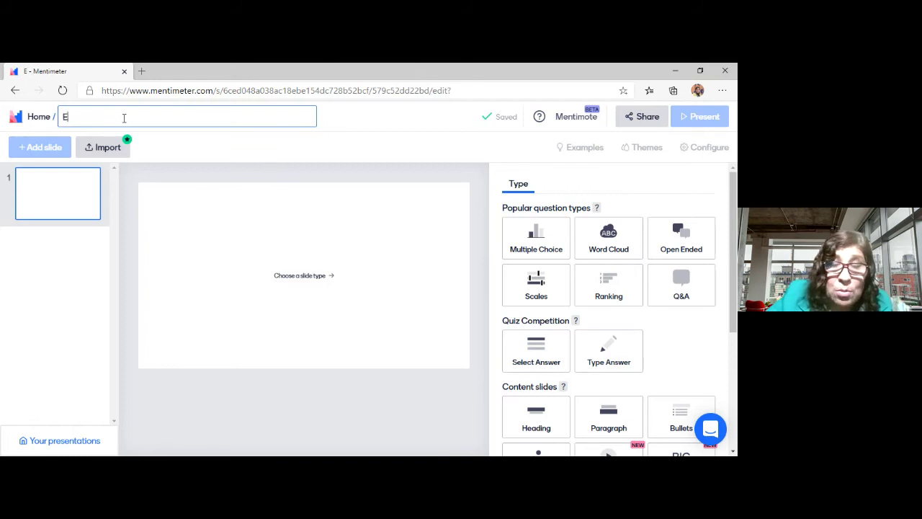
type("L ECOS")
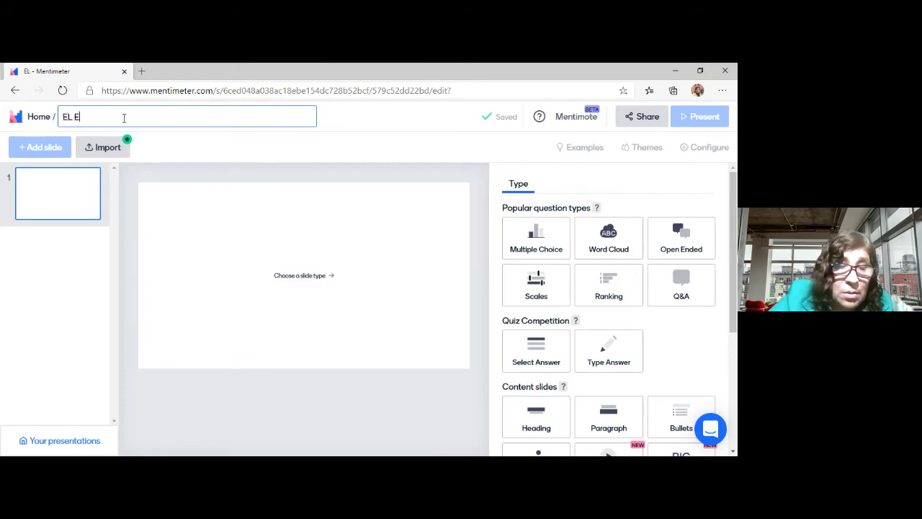
type("I")
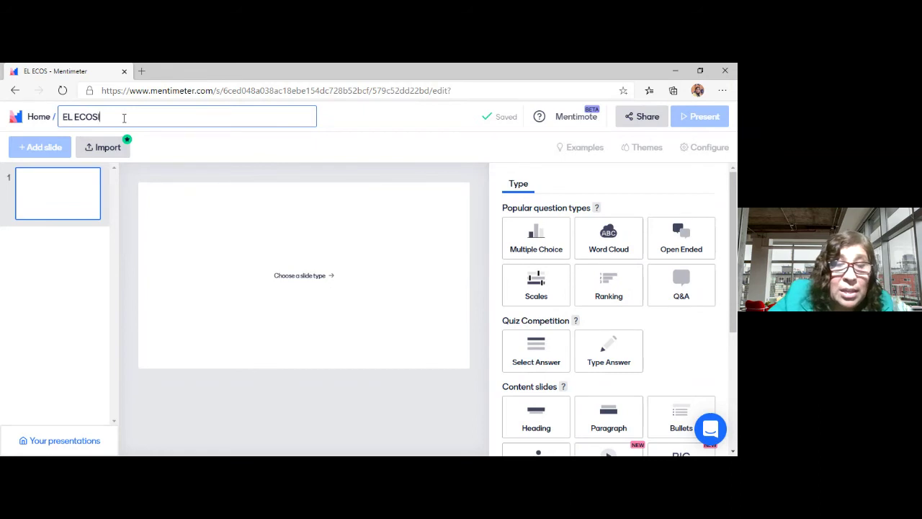
type("STEMA")
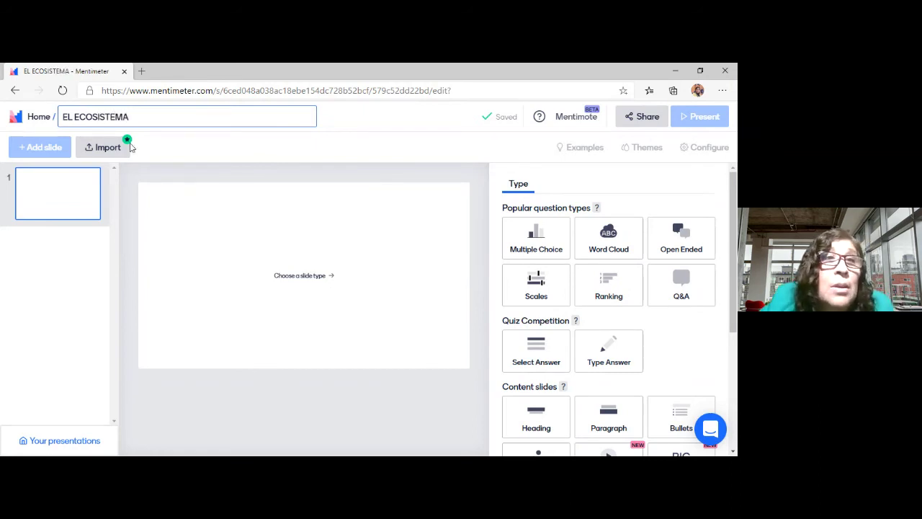
left_click(160, 180)
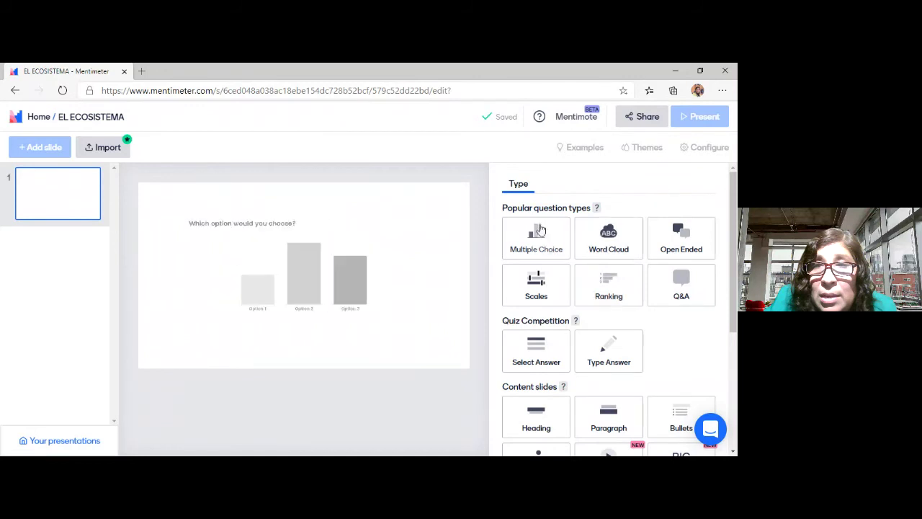
- Translate the presentation editor into Spanish and set the first slide's type to Word Cloud
scroll(733, 252, "down", 1)
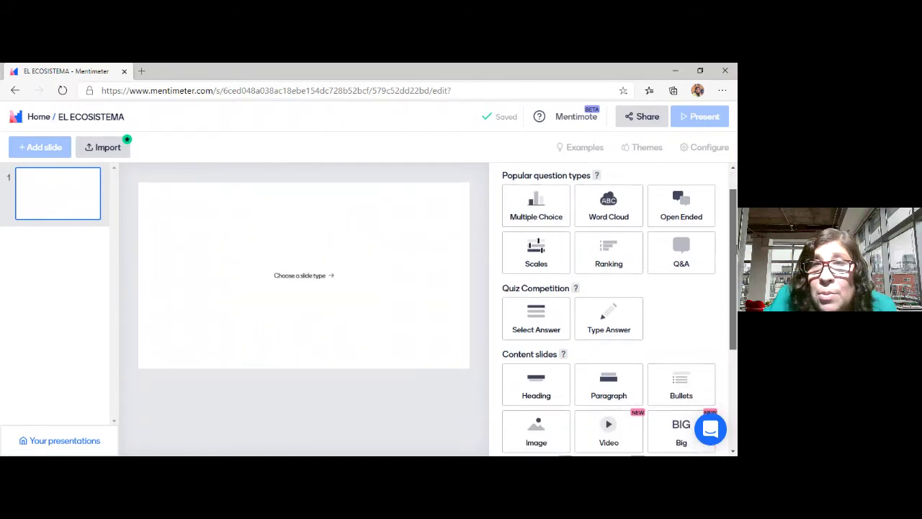
scroll(732, 252, "up", 1)
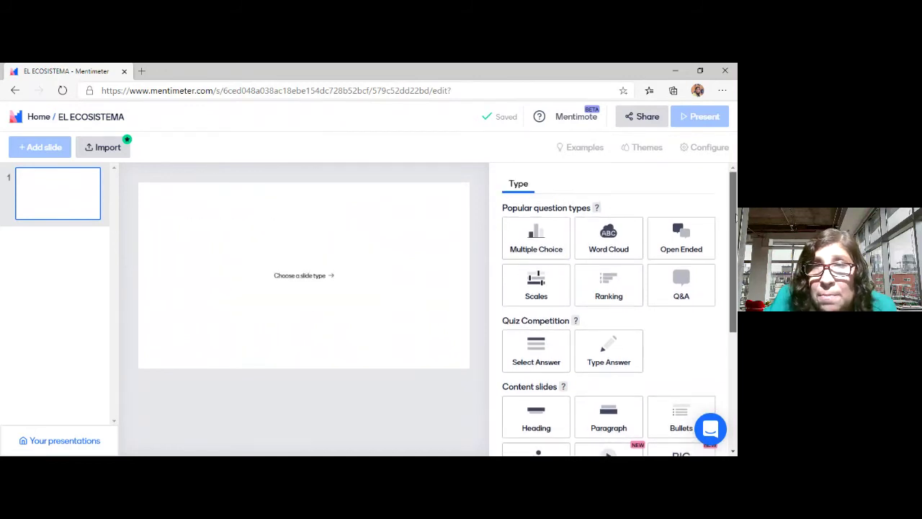
right_click(474, 144)
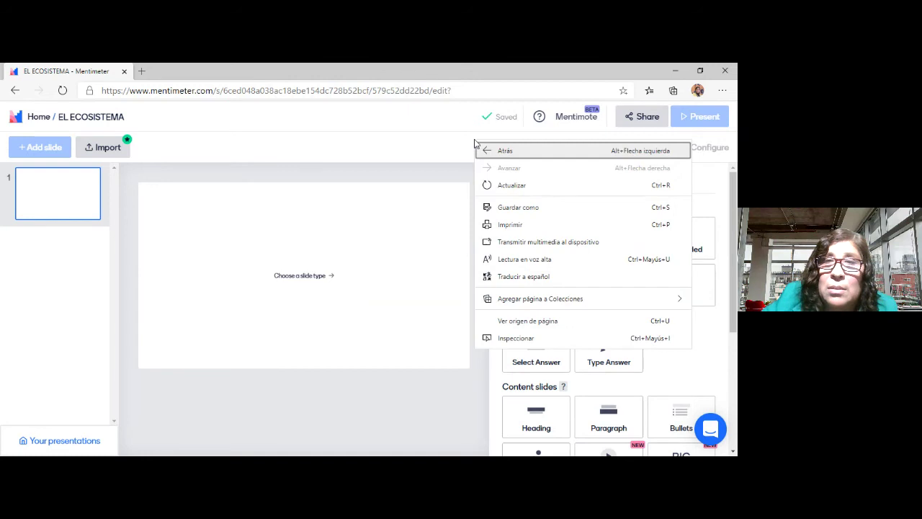
left_click(531, 280)
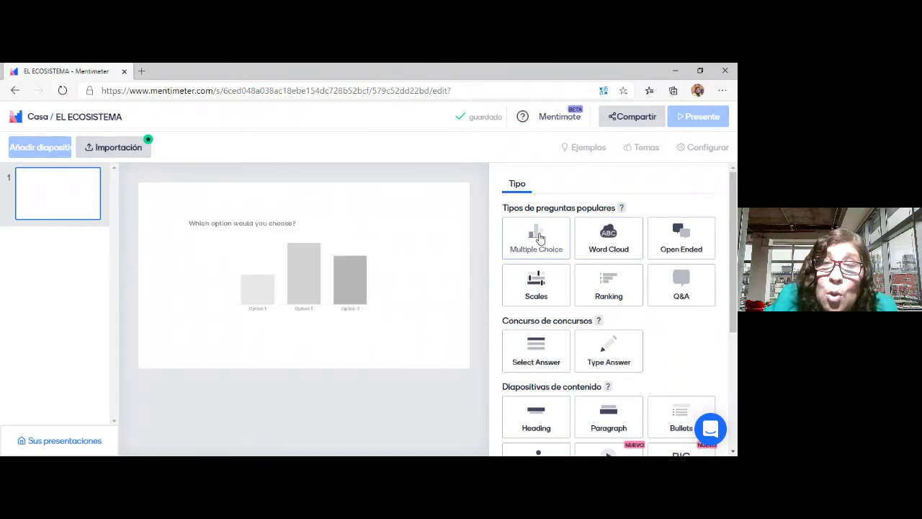
left_click(608, 239)
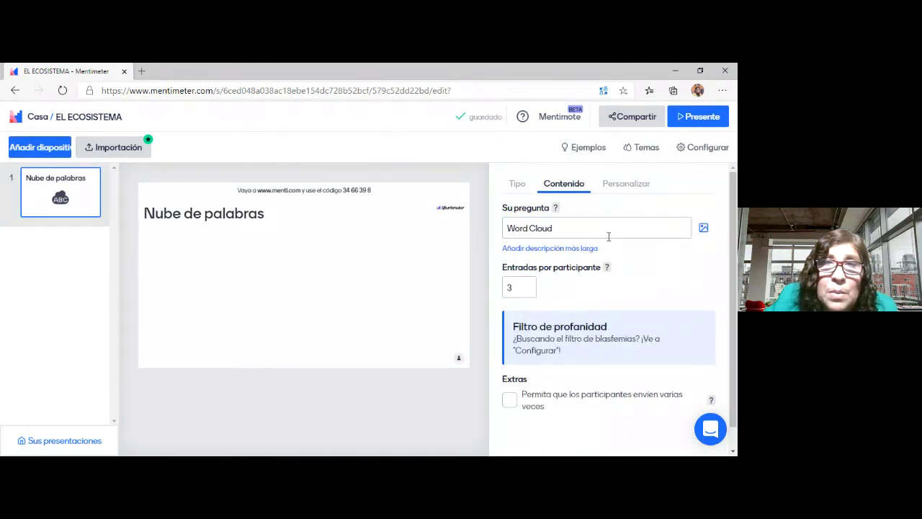
- Leave the EL ECOSISTEMA editor and return to the list of presentations
left_click(565, 226)
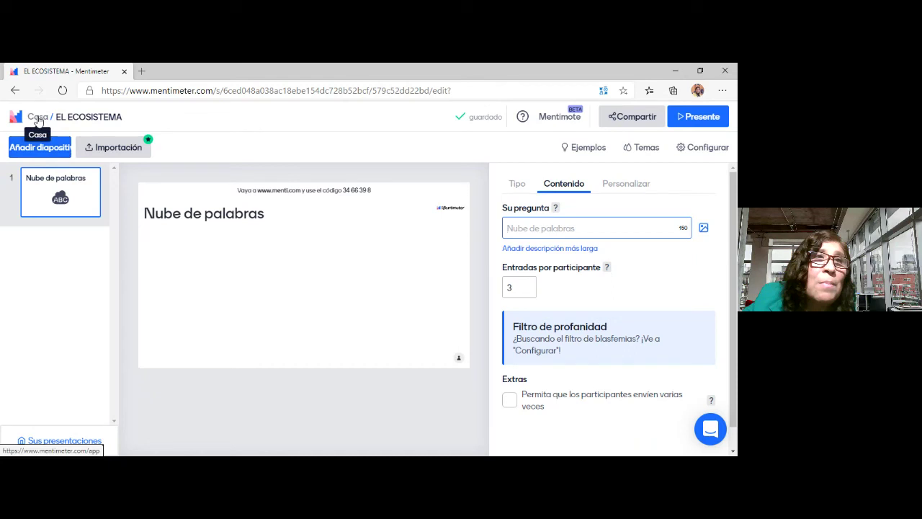
left_click(97, 116)
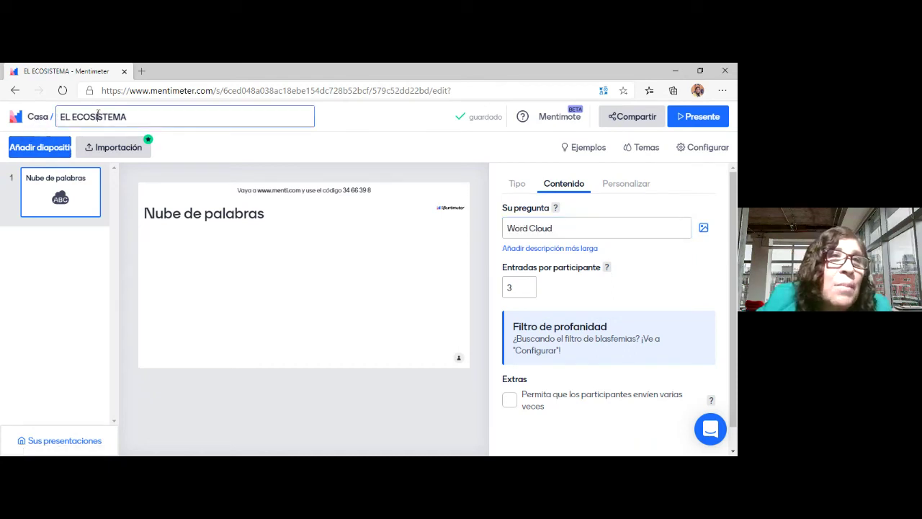
left_click(39, 117)
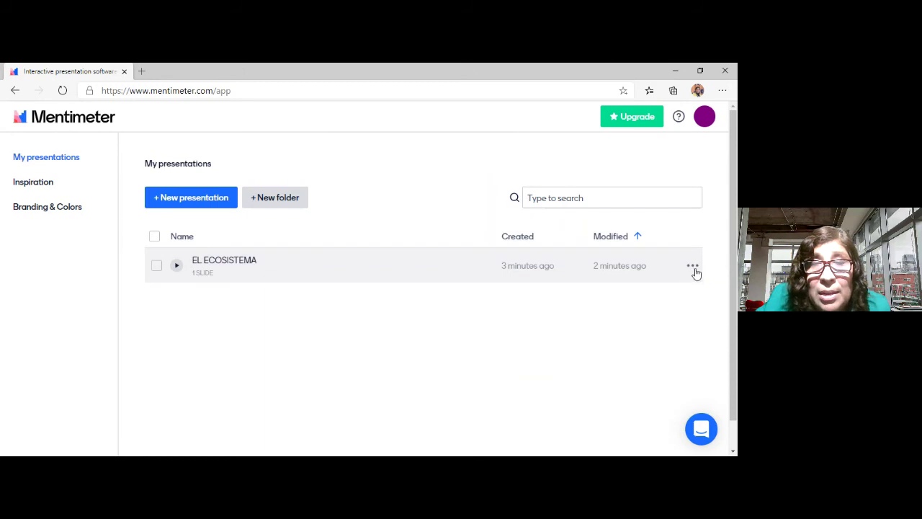
left_click(205, 199)
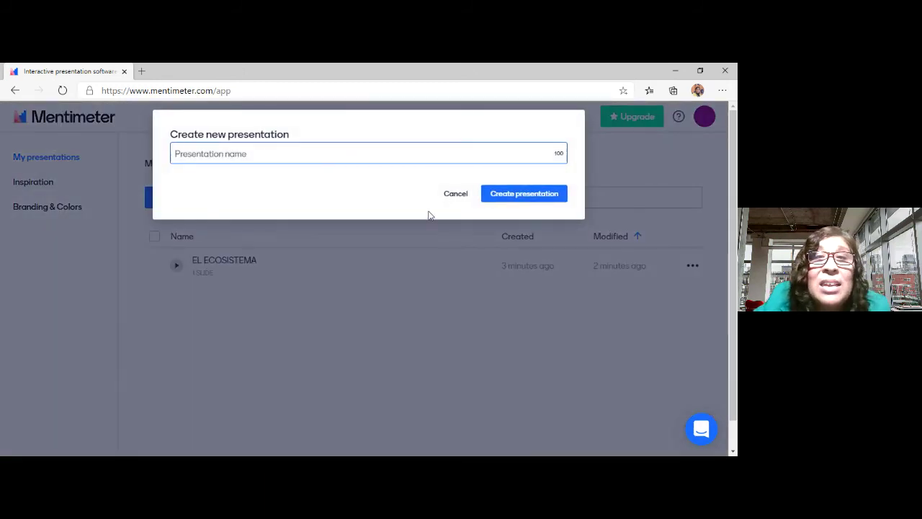
left_click(515, 199)
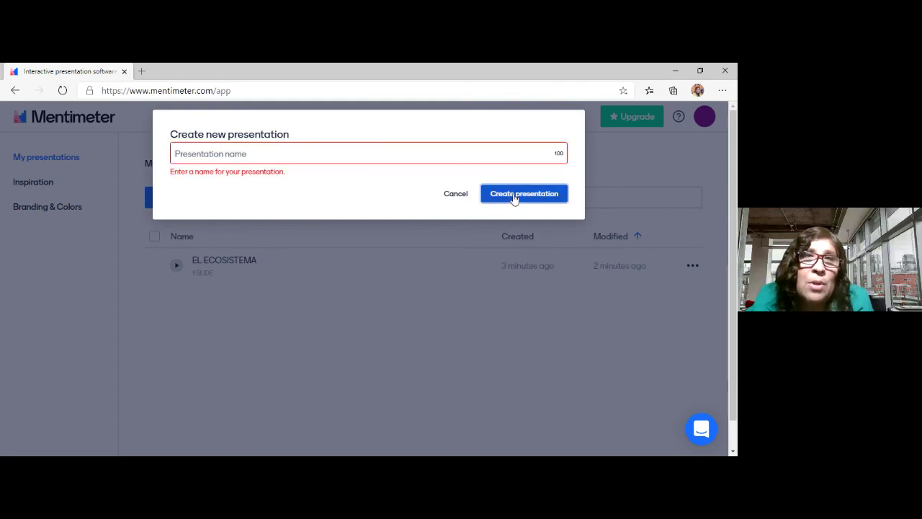
left_click(376, 154)
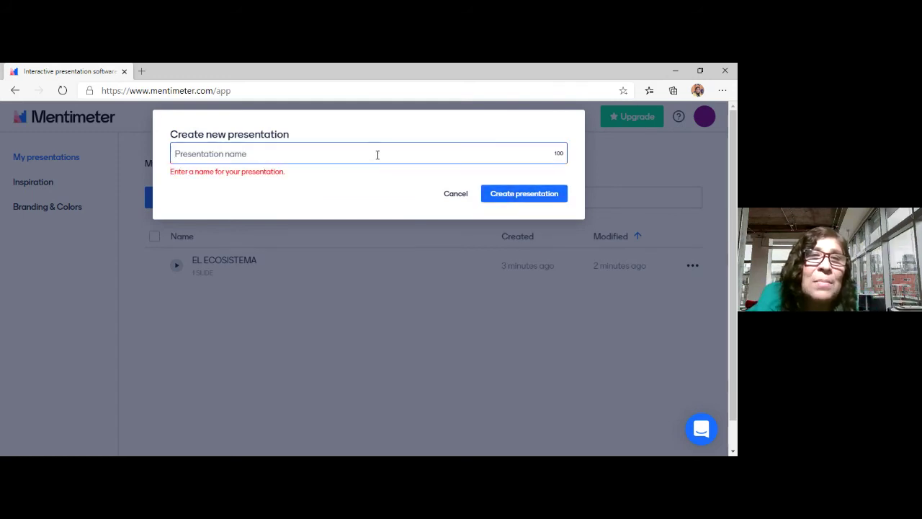
left_click(453, 195)
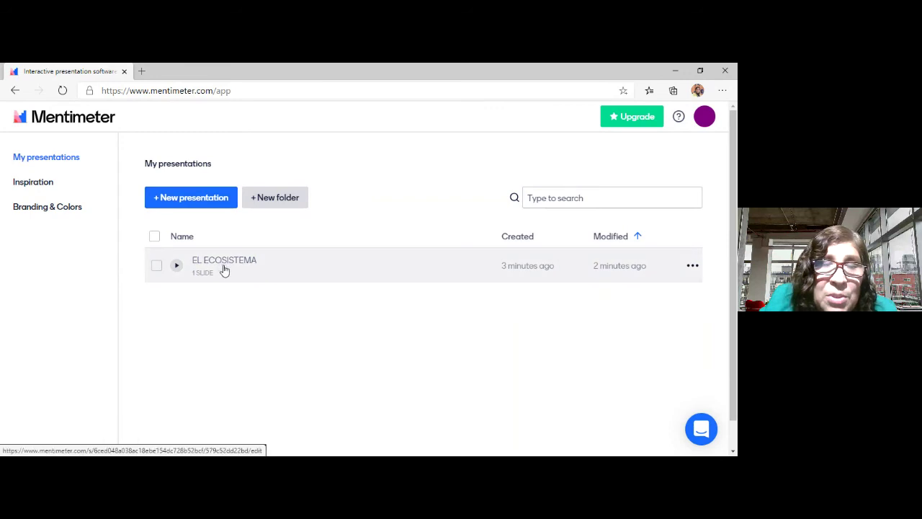
- Create a new presentation named "Veracidad de la información sobre el Covid", with the accent on "información" corrected
left_click(221, 203)
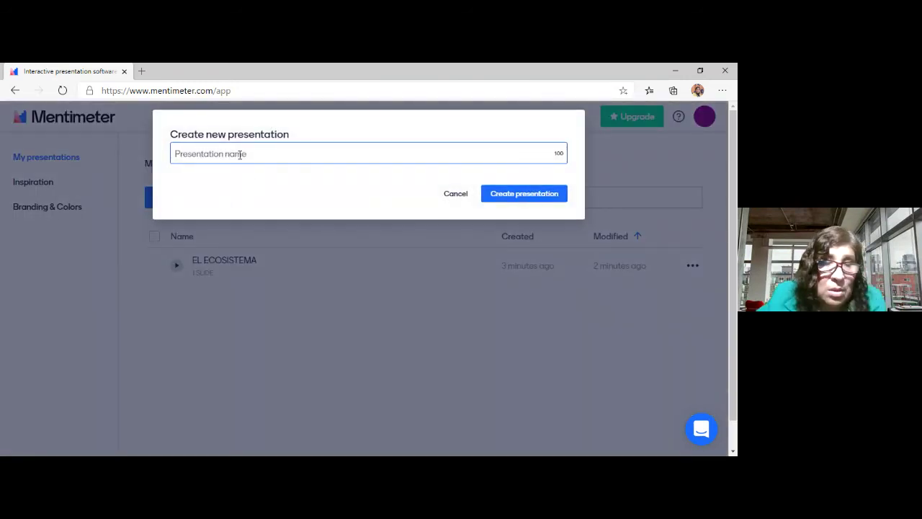
type("V")
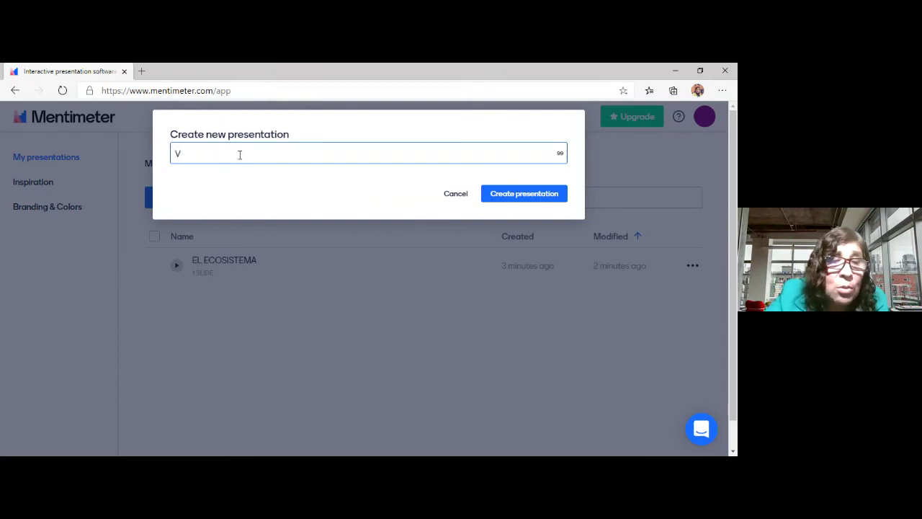
type("erac")
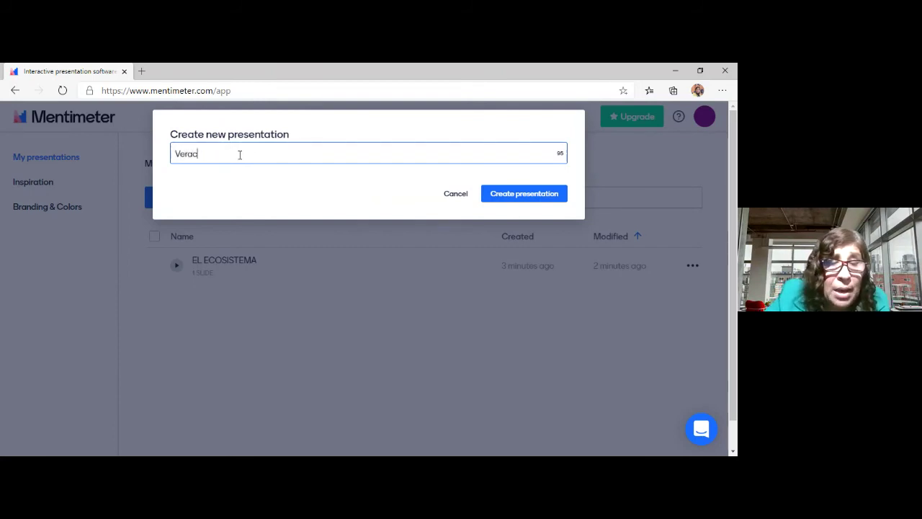
type("idad d")
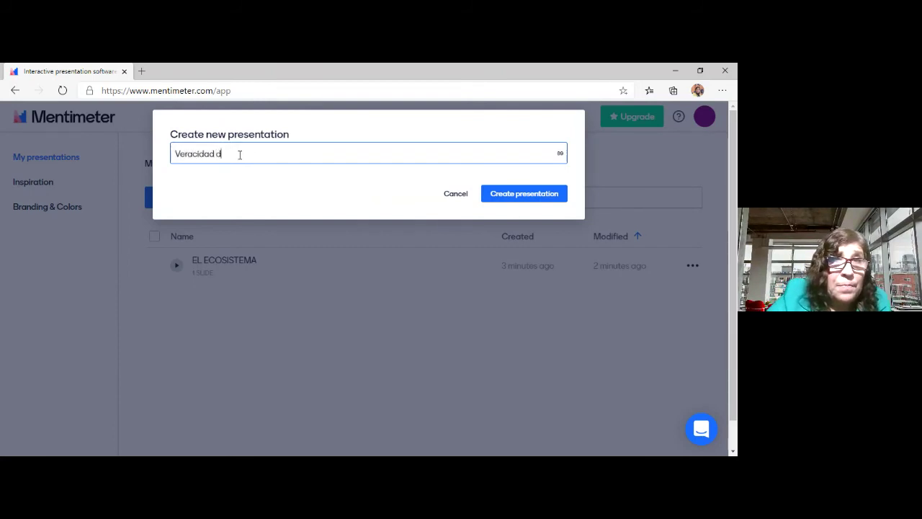
type("e la")
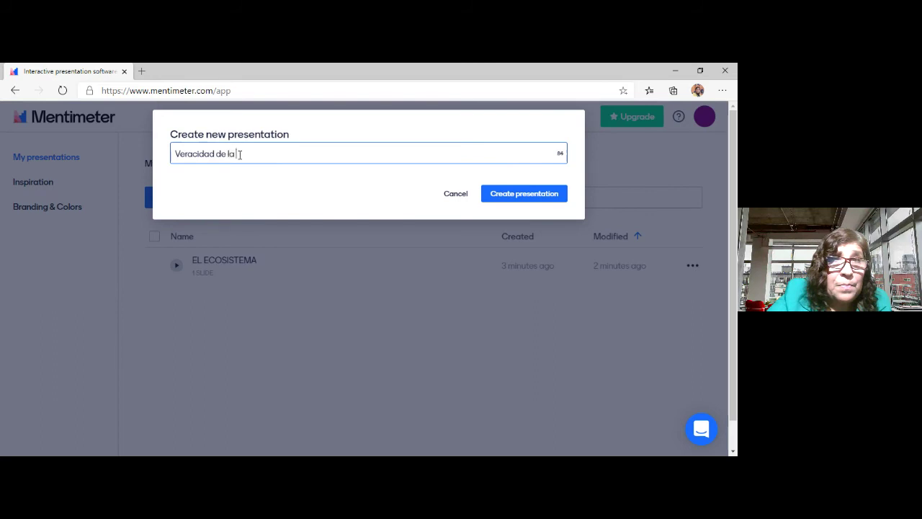
type(" infor")
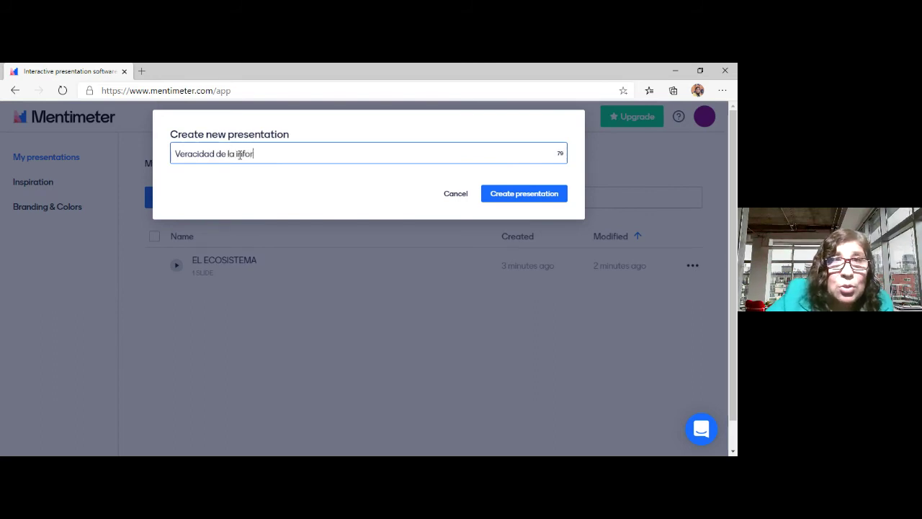
type("macio")
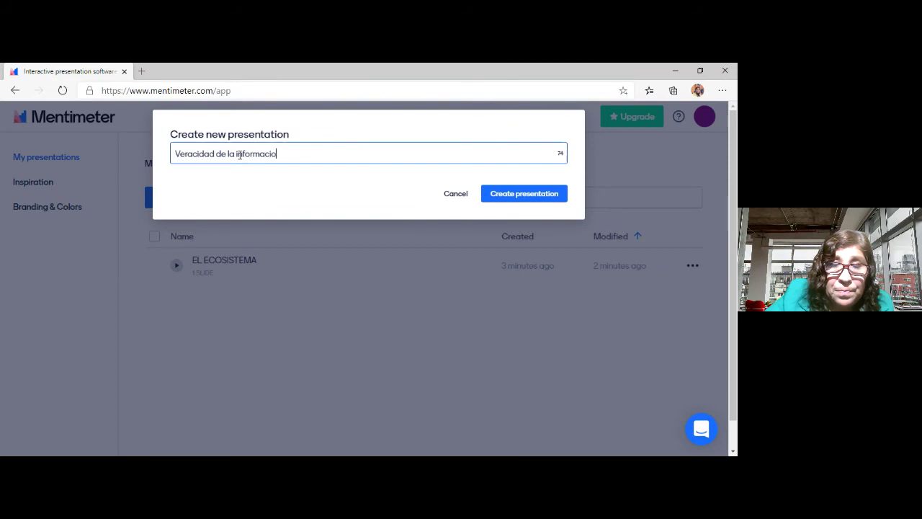
type("n so")
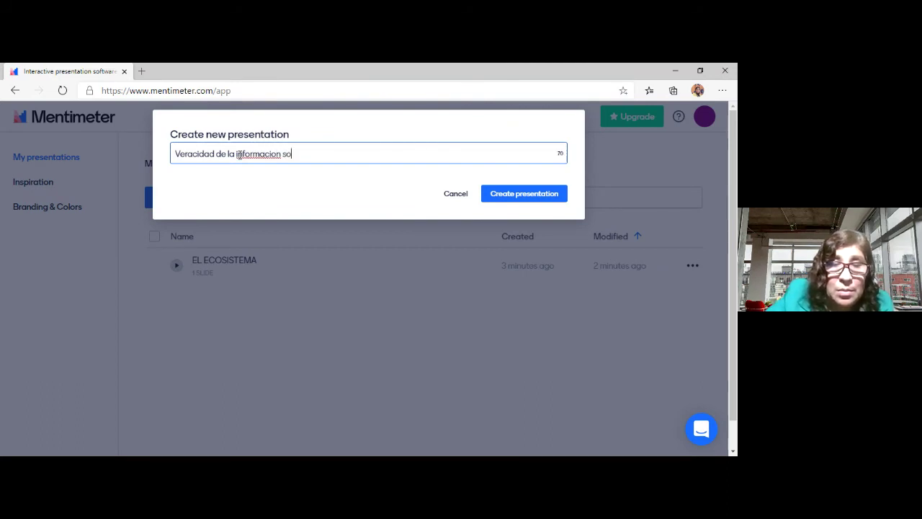
type("bre el ")
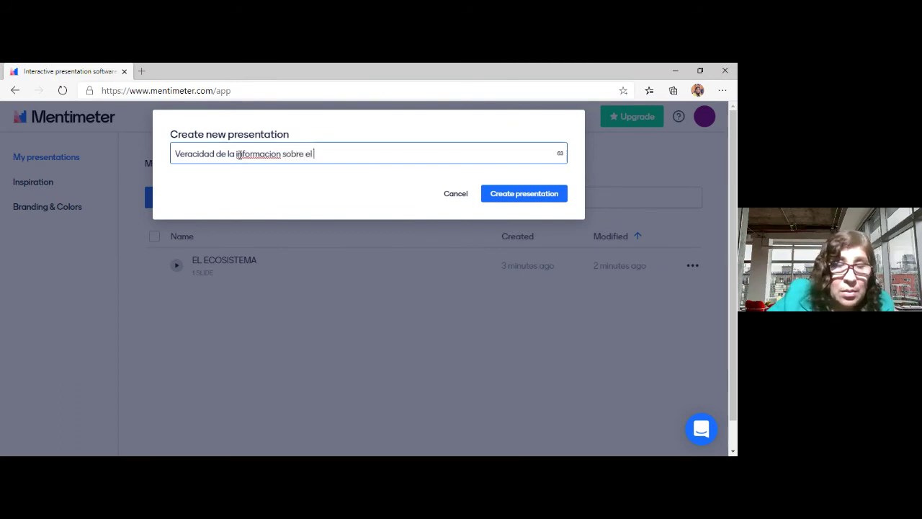
type("Covid")
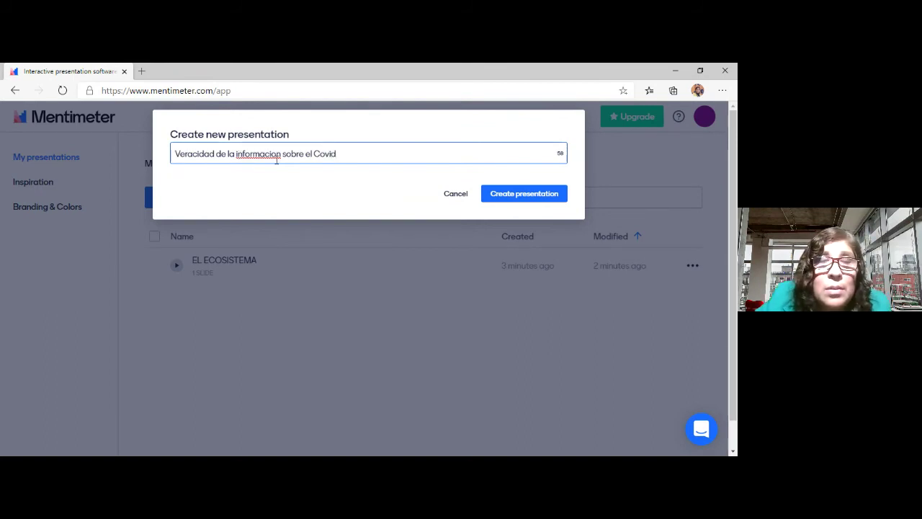
right_click(273, 157)
left_click(308, 171)
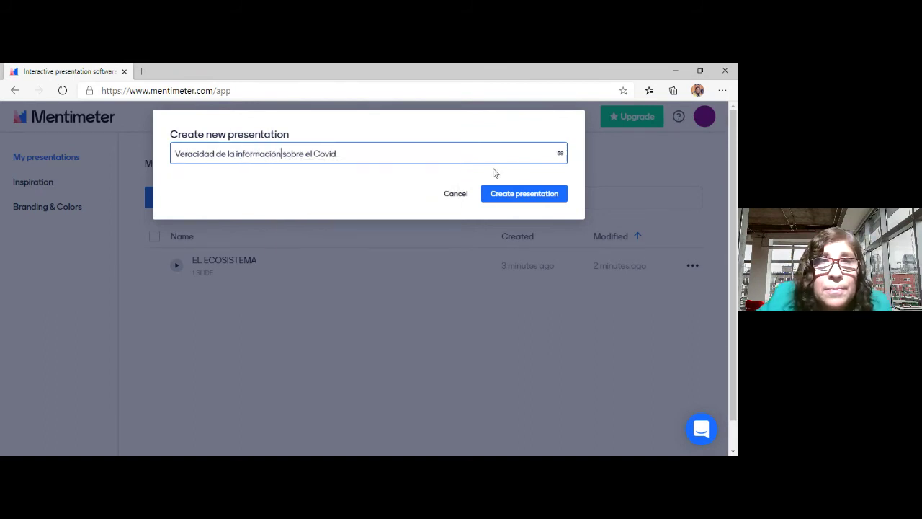
left_click(514, 196)
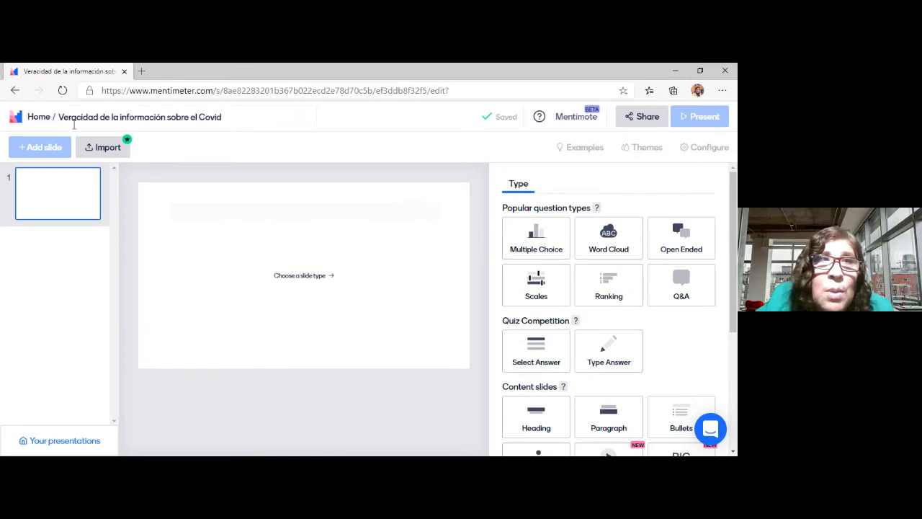
- Open EL ECOSISTEMA from the presentations list to view its word cloud slide, and return to the list
left_click(40, 118)
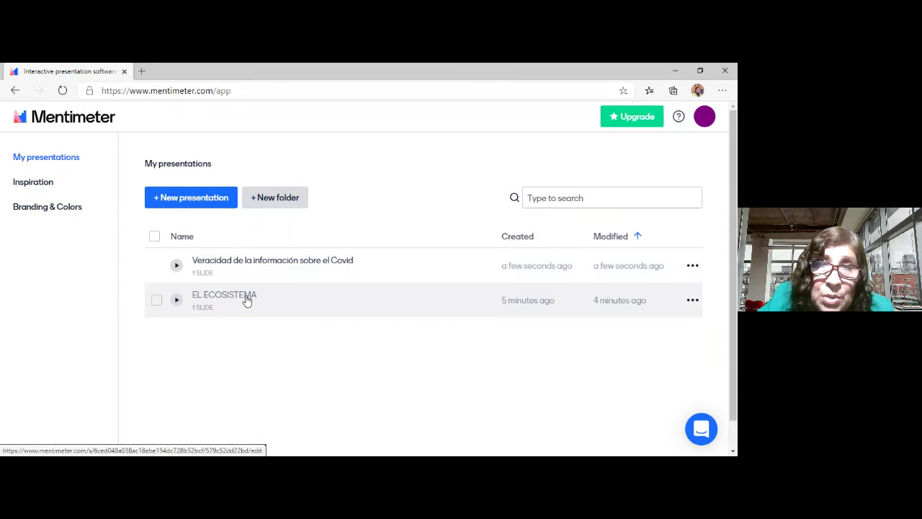
left_click(247, 300)
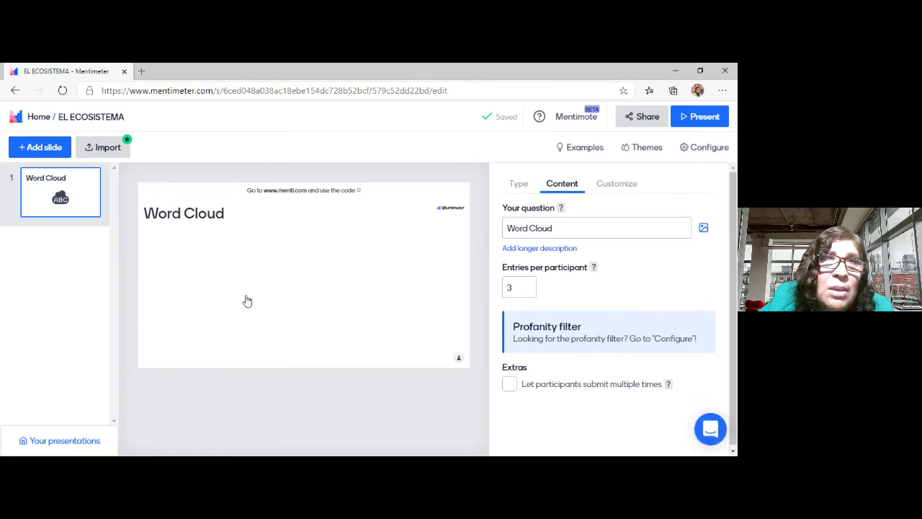
left_click(40, 117)
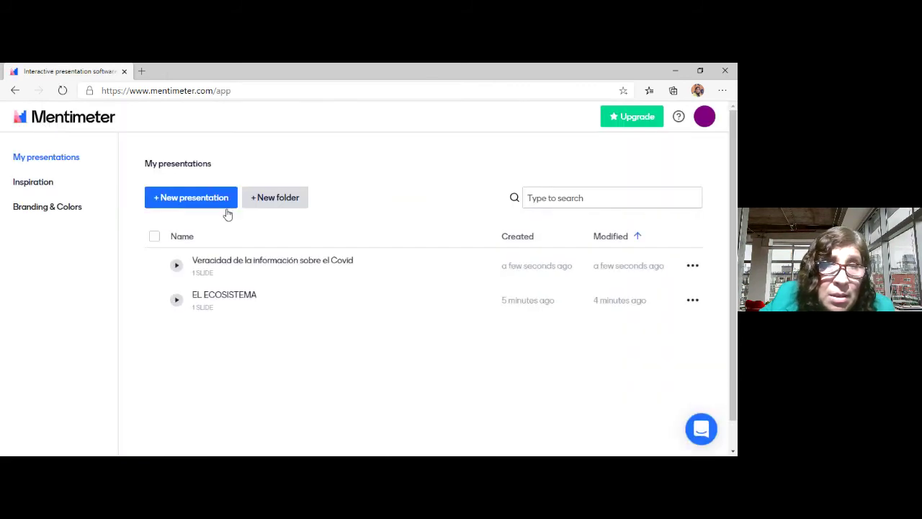
- Open the presentation about Covid information and rename it as "Linea de tiempo"
left_click(249, 265)
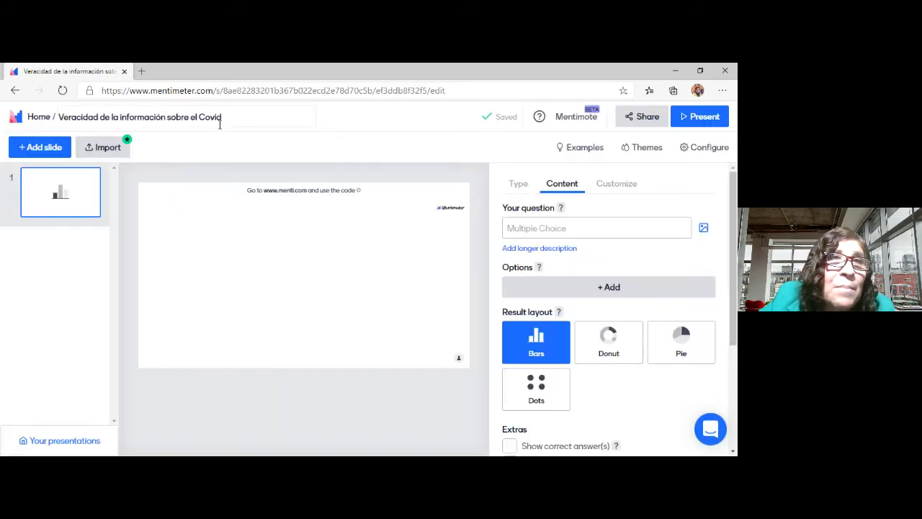
left_click(228, 118)
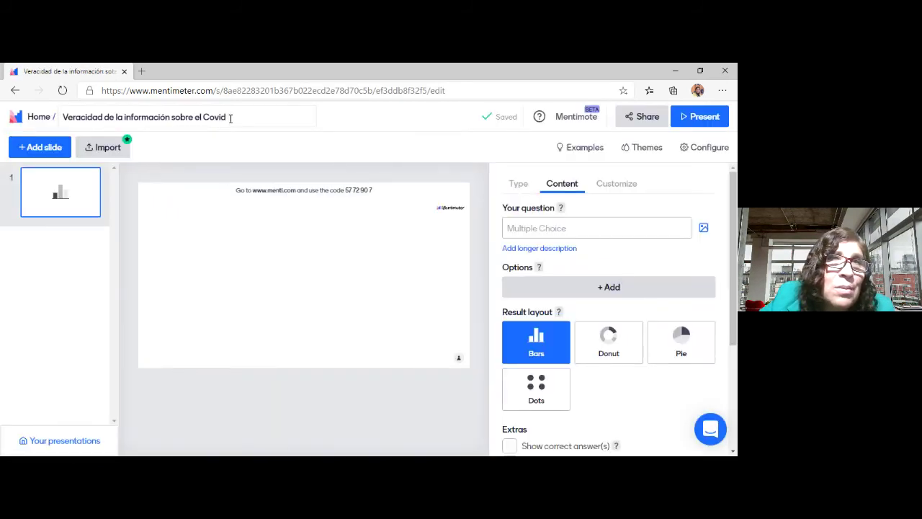
left_click(230, 118)
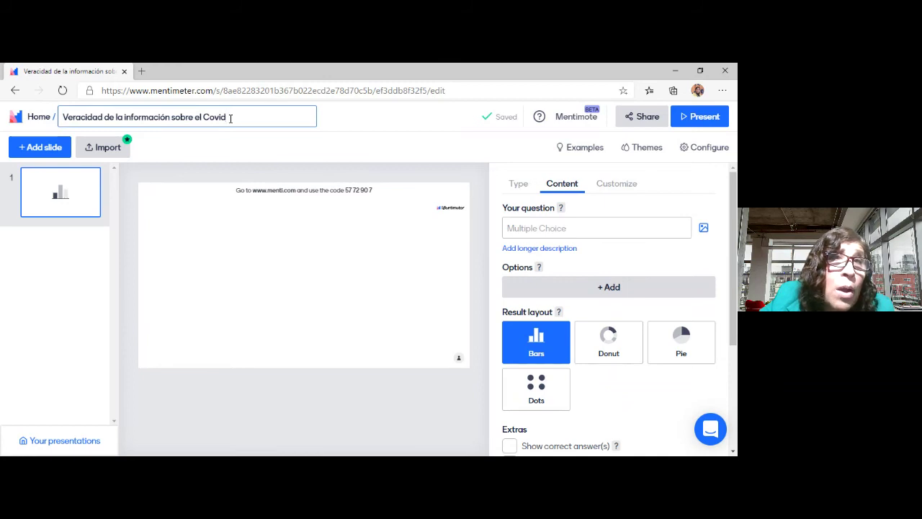
key("BackSpace")
key("BackSpace")
key("BackSpace")
key("BackSpace")
key("BackSpace")
key("BackSpace")
key("BackSpace")
key("BackSpace")
key("BackSpace")
key("BackSpace")
key("BackSpace")
key("BackSpace")
key("BackSpace")
key("BackSpace")
key("BackSpace")
key("BackSpace")
key("BackSpace")
key("BackSpace")
key("BackSpace")
key("BackSpace")
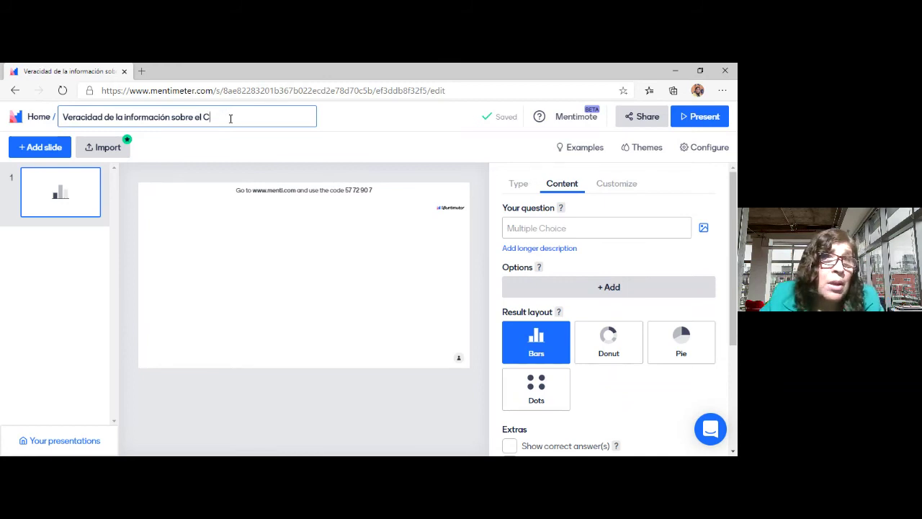
key("BackSpace")
key("BackSpace")
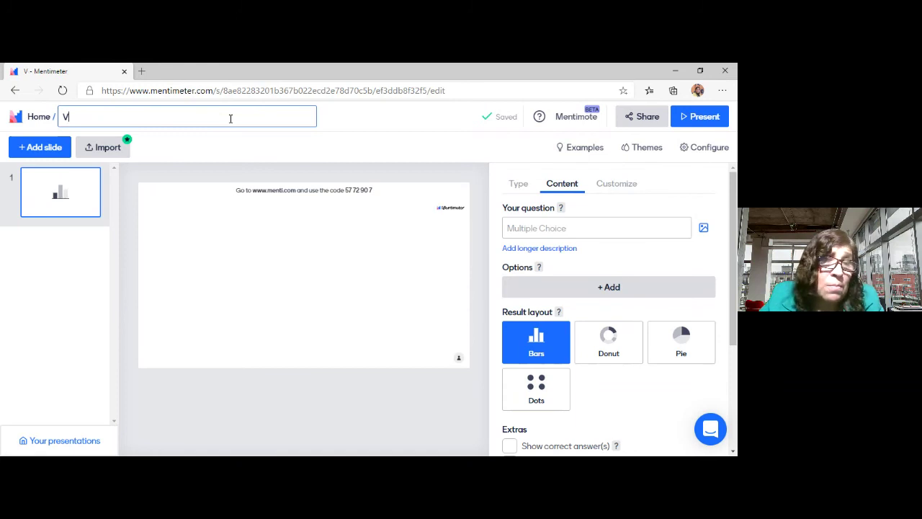
key("BackSpace")
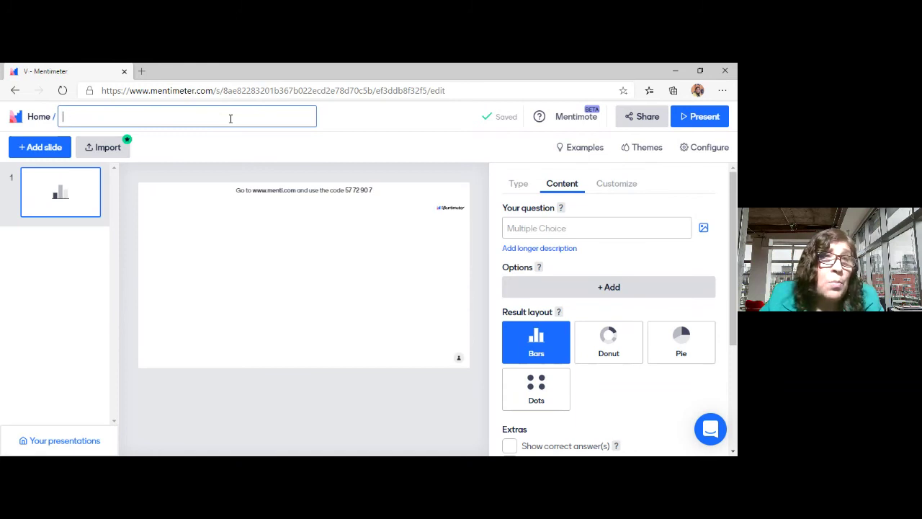
type("L")
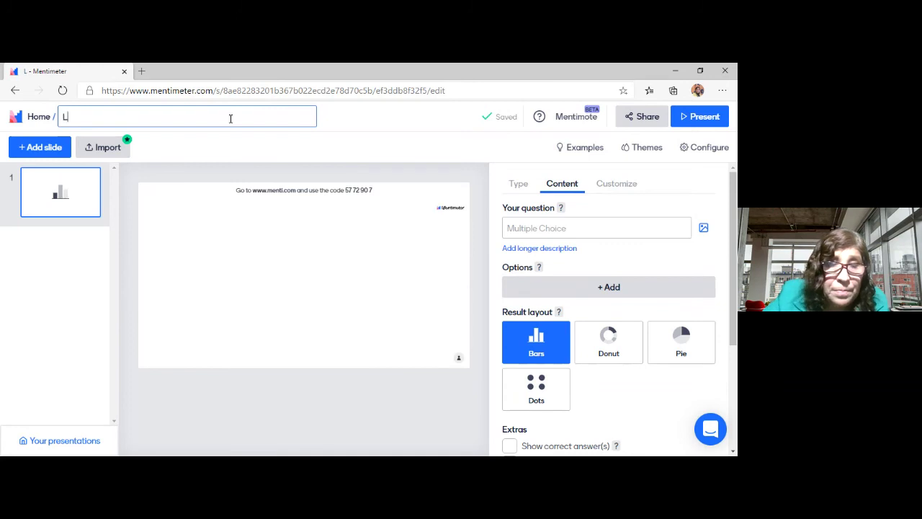
type("inea")
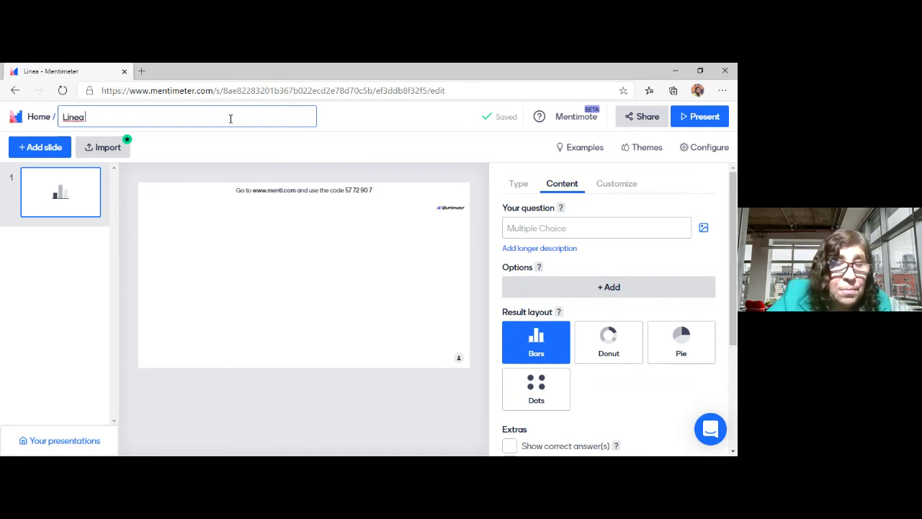
type(" de tiempo")
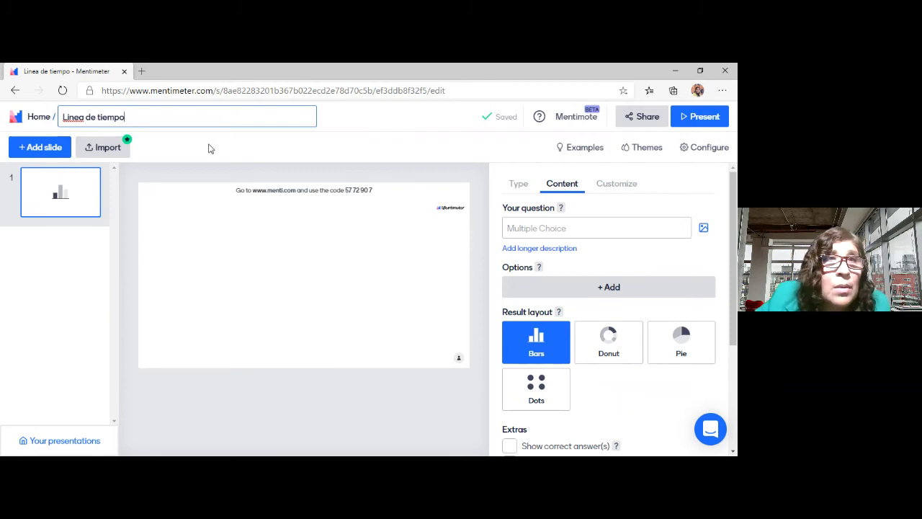
- Try to correct the spelling of "Linea" in the presentation's title with the spelling suggestions, and leave the title
right_click(73, 117)
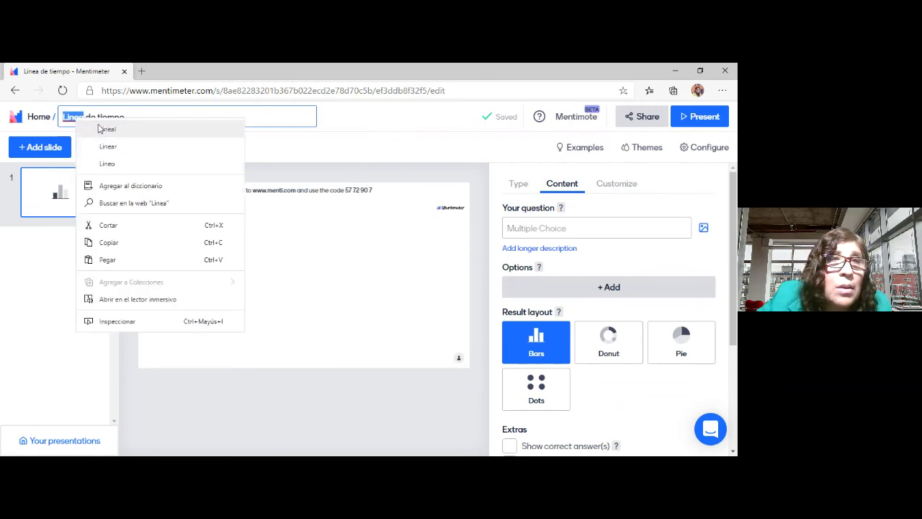
left_click(69, 122)
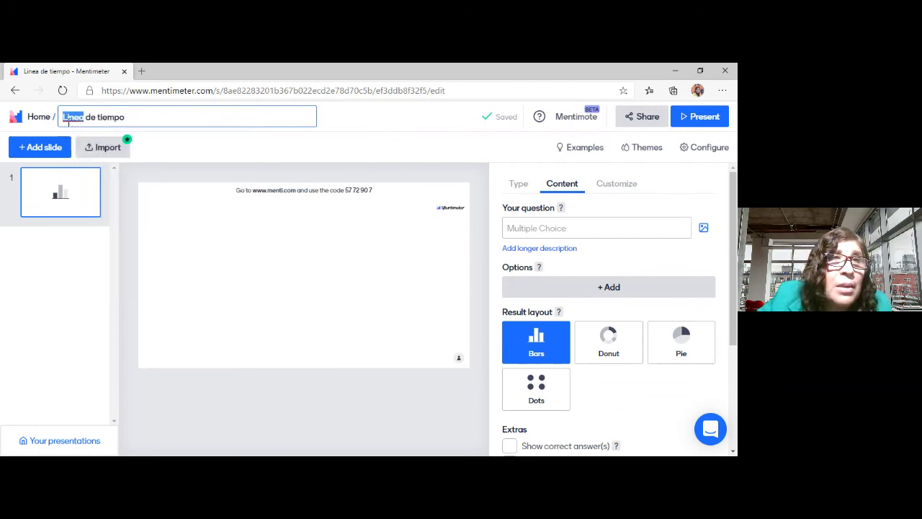
left_click(72, 117)
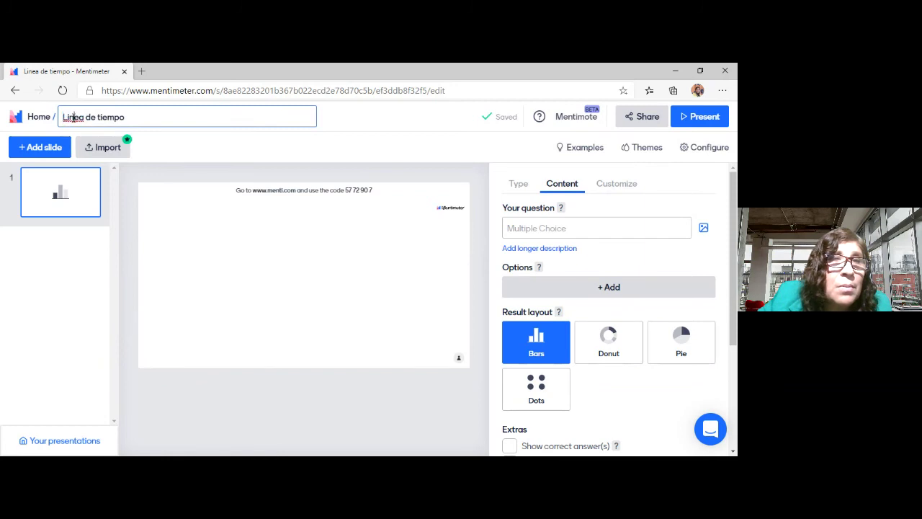
left_click(159, 164)
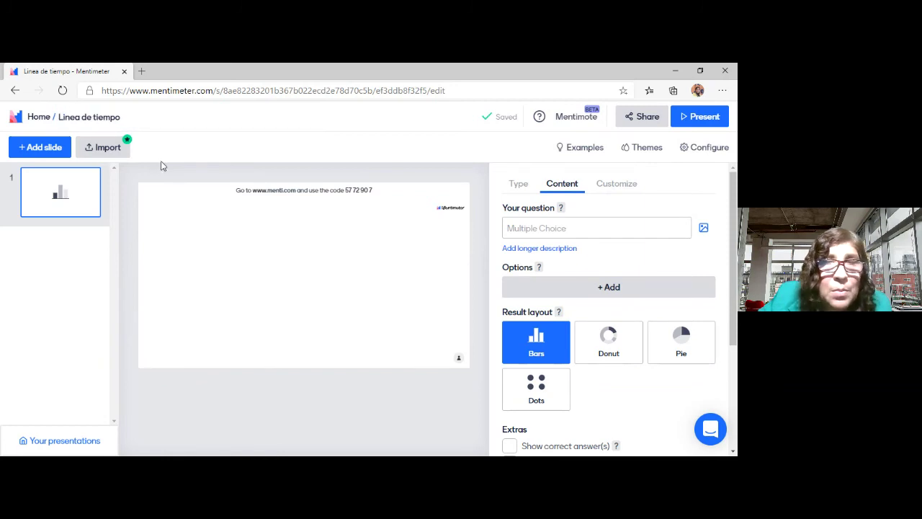
- Return to the presentations list, open EL ECOSISTEMA and translate the editor page into Spanish
left_click(39, 119)
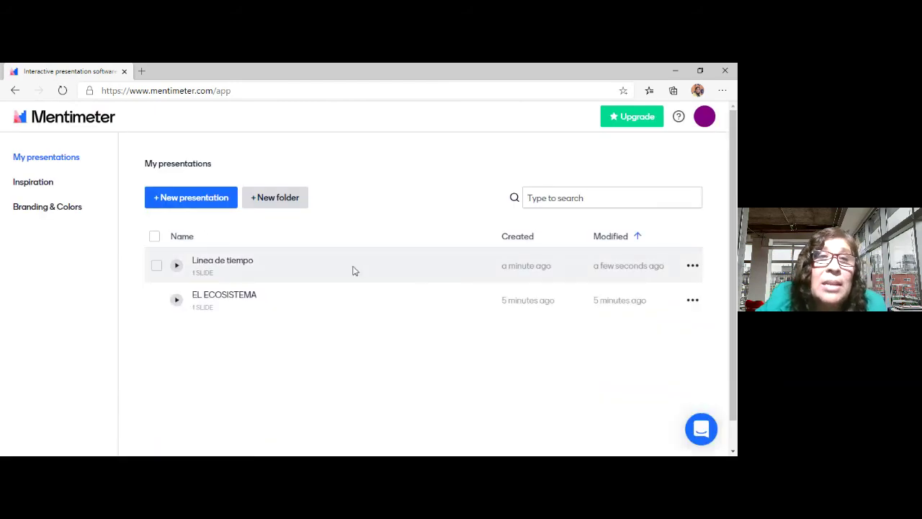
left_click(249, 301)
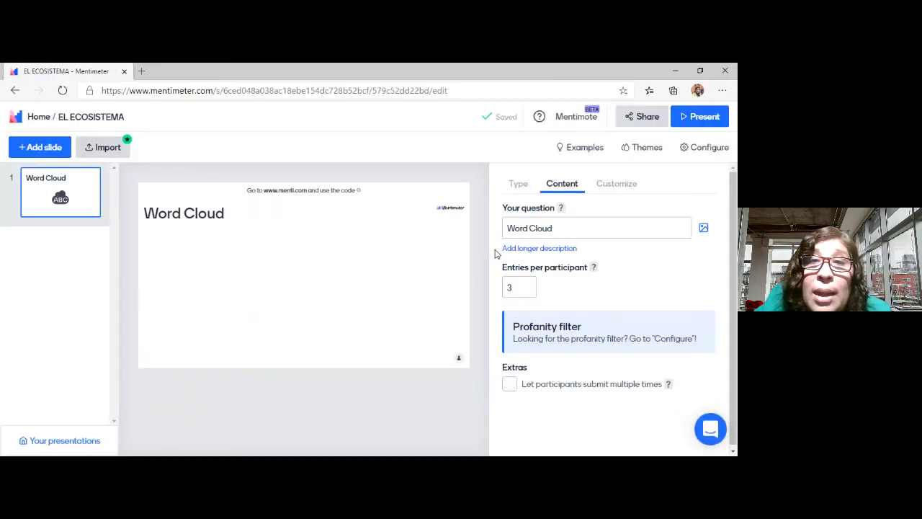
right_click(488, 143)
left_click(536, 278)
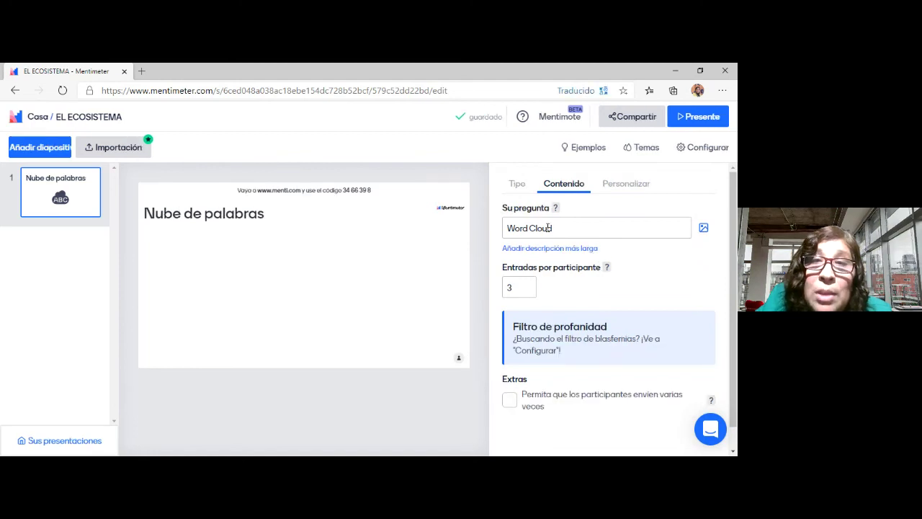
- Replace the word cloud slide's question with "¿Cuáles consideras son los agentes que contaminan más nuestro medio ambiente?"
triple_click(556, 227)
key("BackSpace")
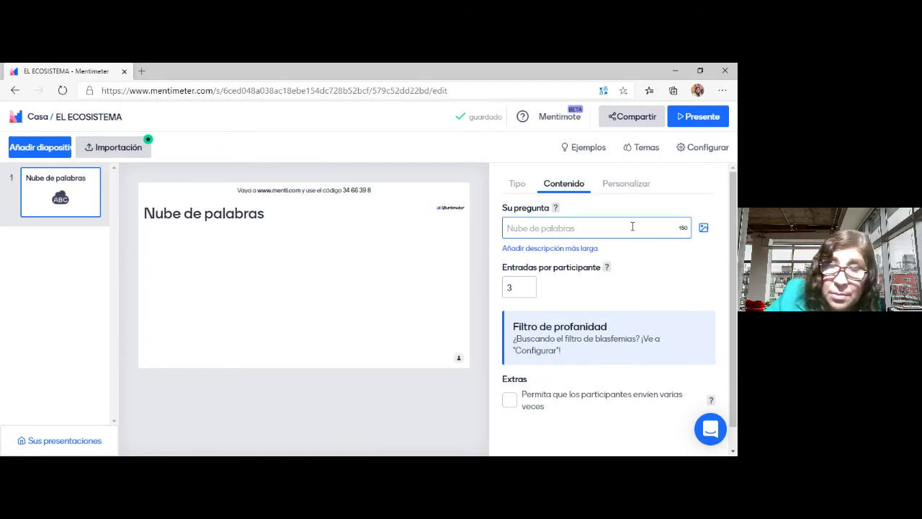
type("¿")
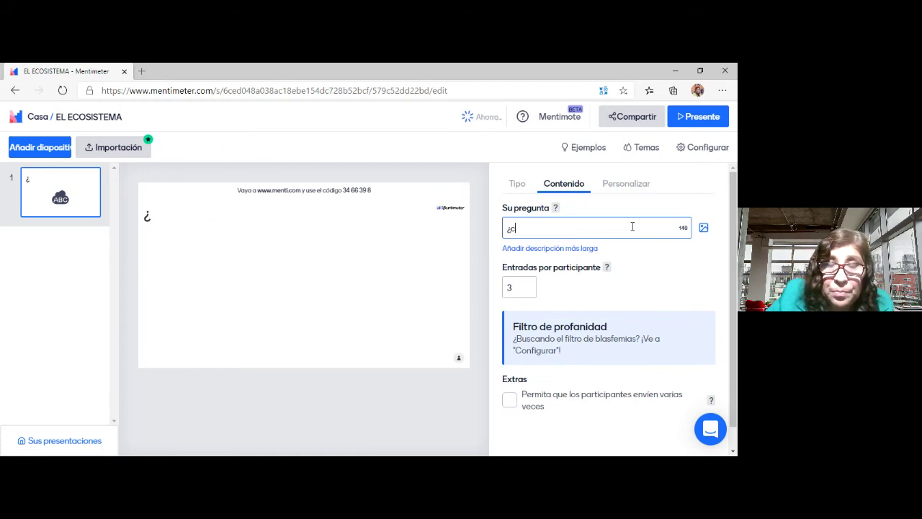
type("C")
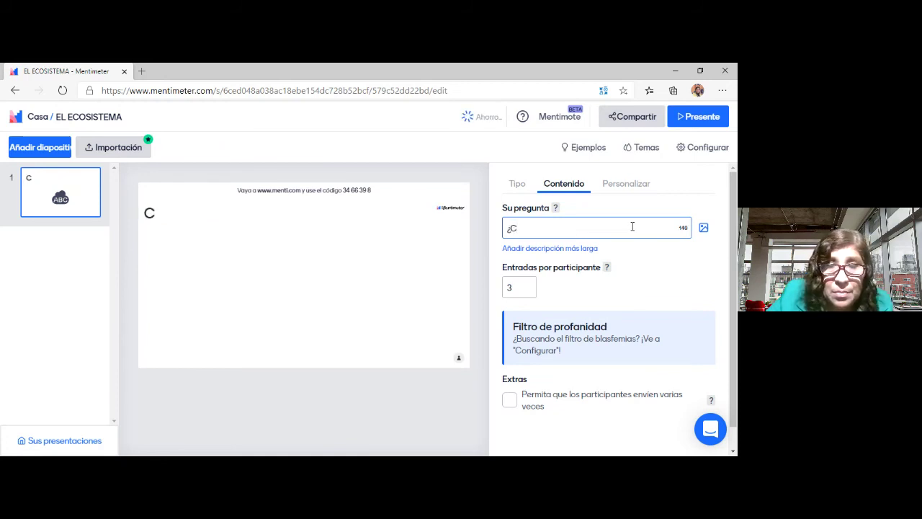
type("uál")
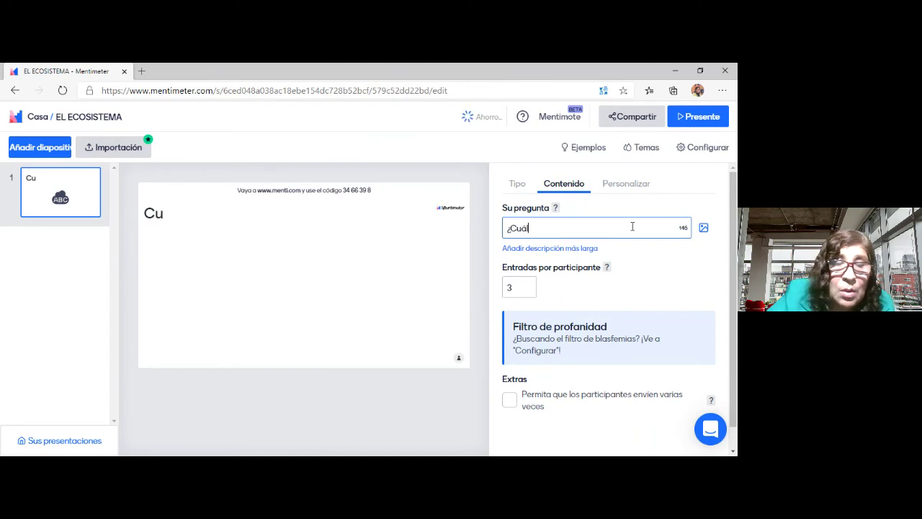
type("es son")
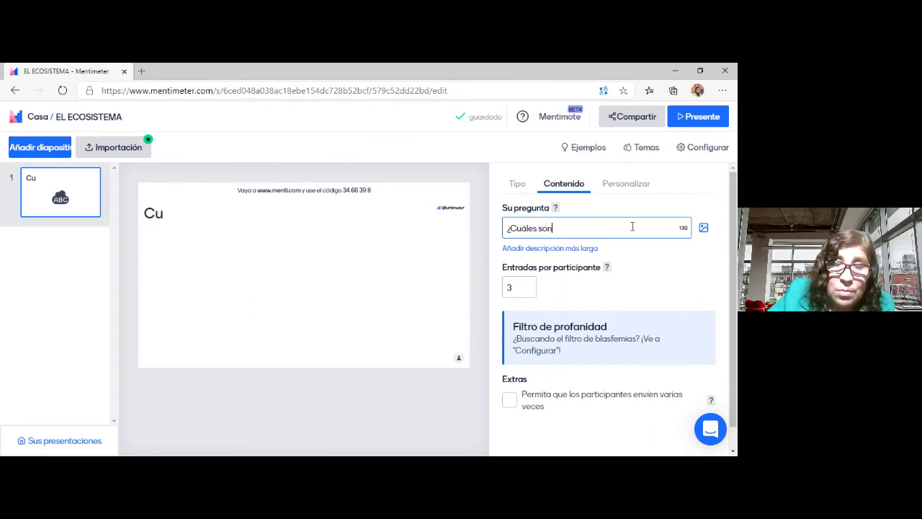
type(" los")
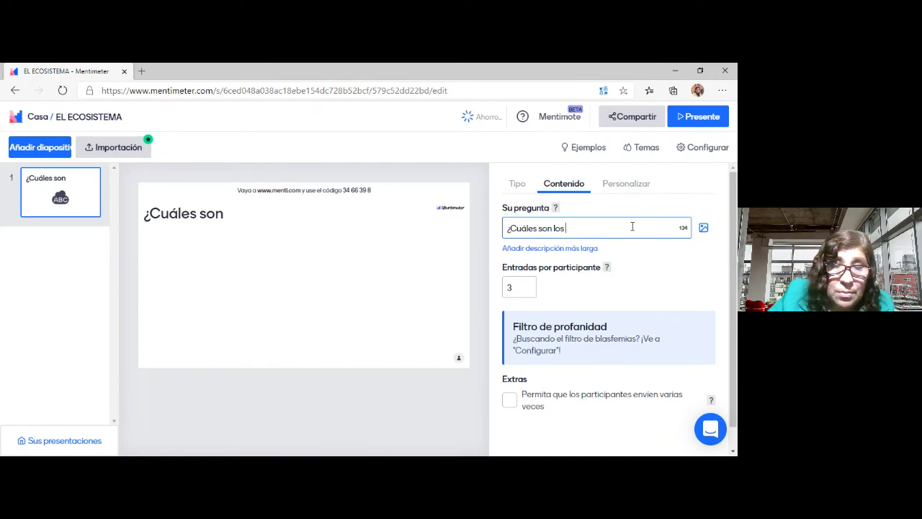
key("BackSpace")
key("BackSpace")
key("BackSpace")
key("BackSpace")
key("BackSpace")
key("BackSpace")
key("BackSpace")
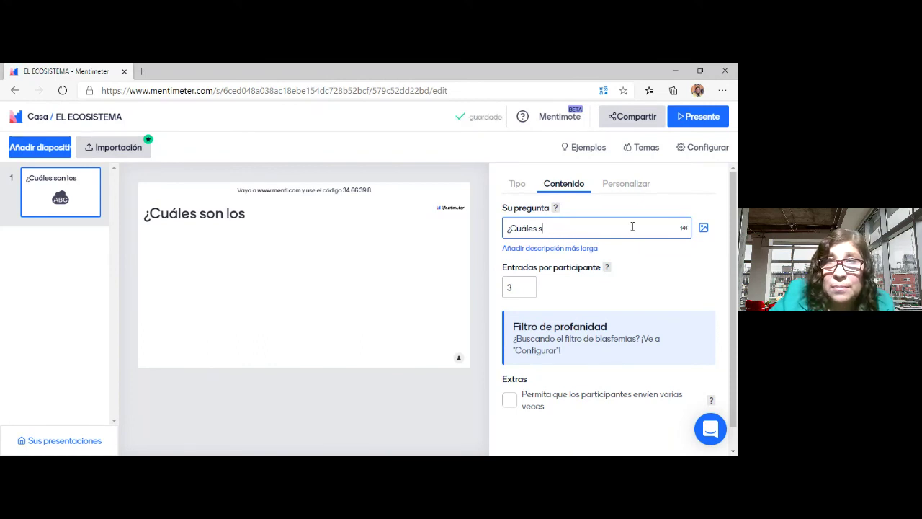
type("cons")
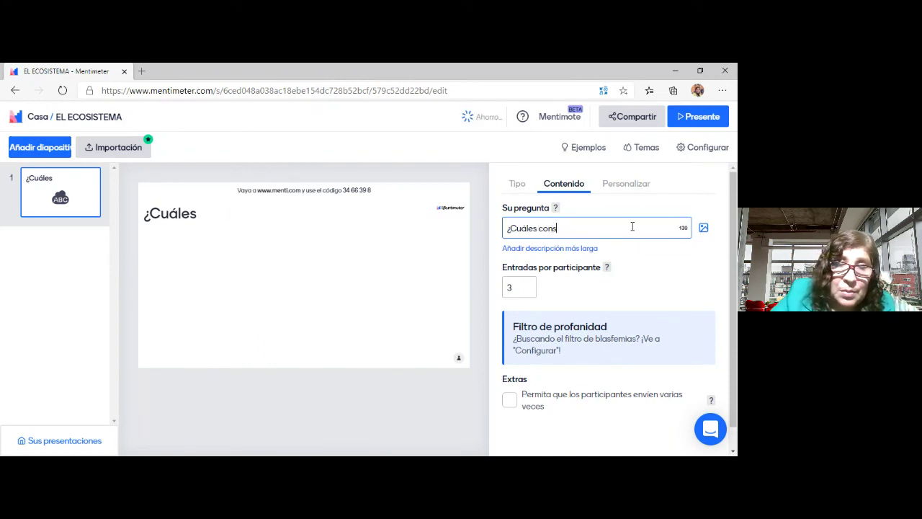
type("idero")
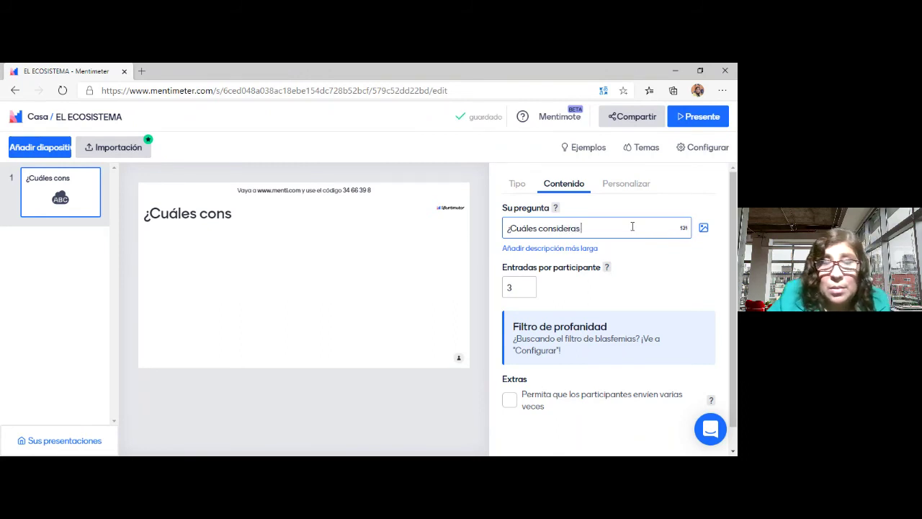
type("son l")
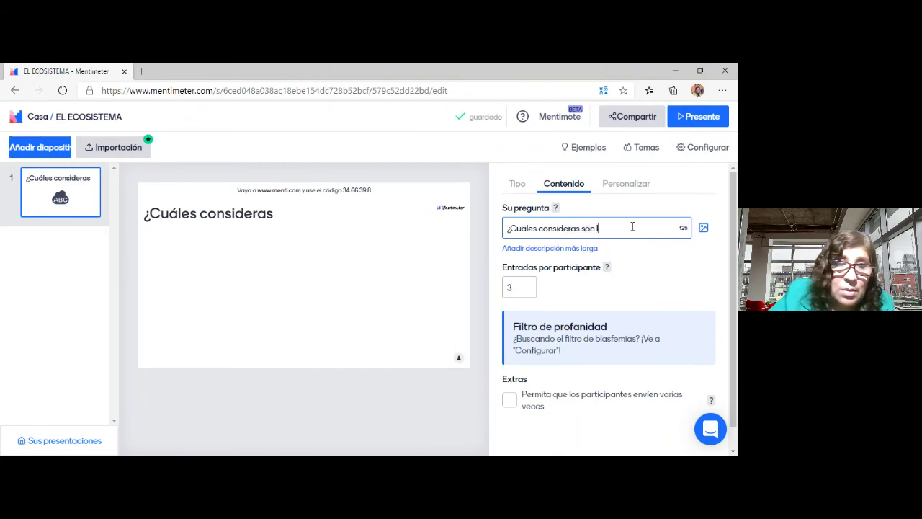
type("os age")
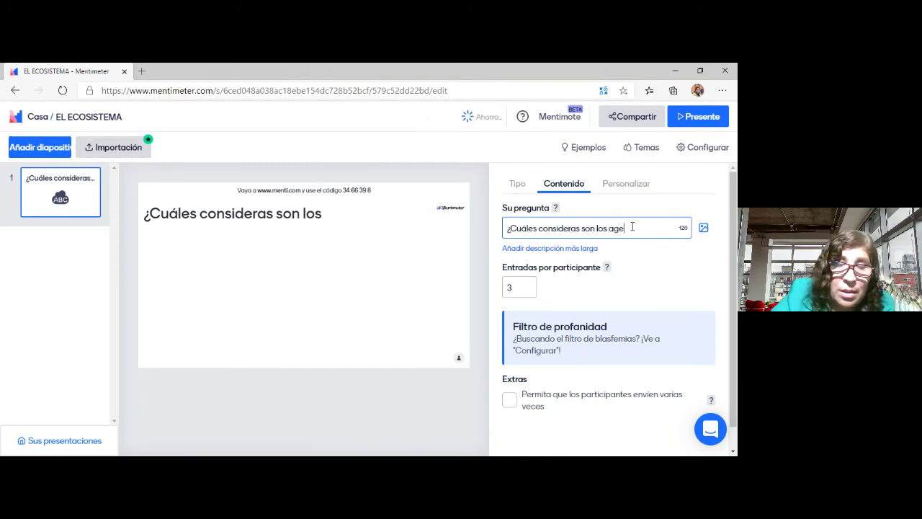
type("ntes")
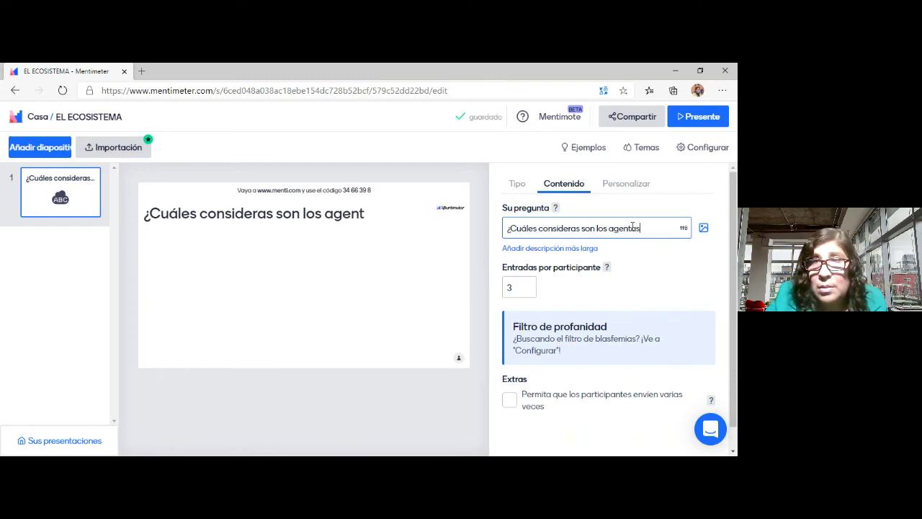
key("BackSpace")
key("BackSpace")
type("es ")
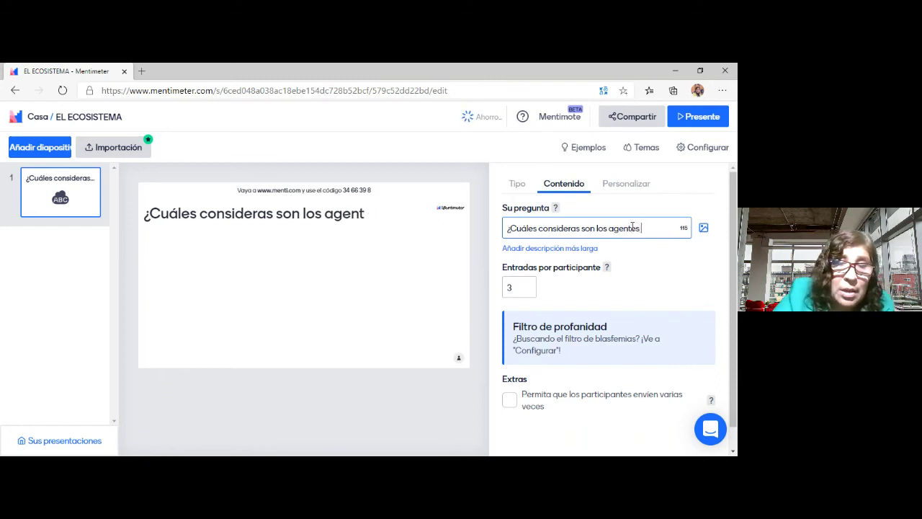
type("que co")
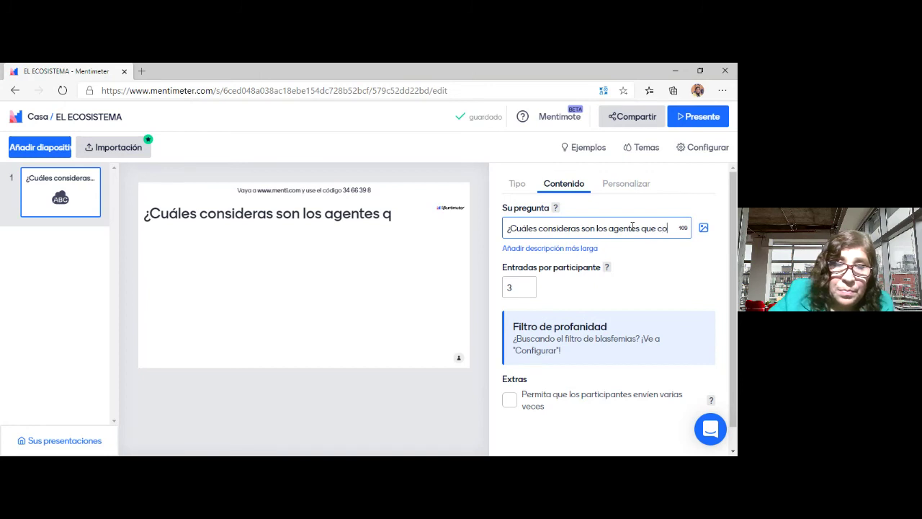
type("ntaminan")
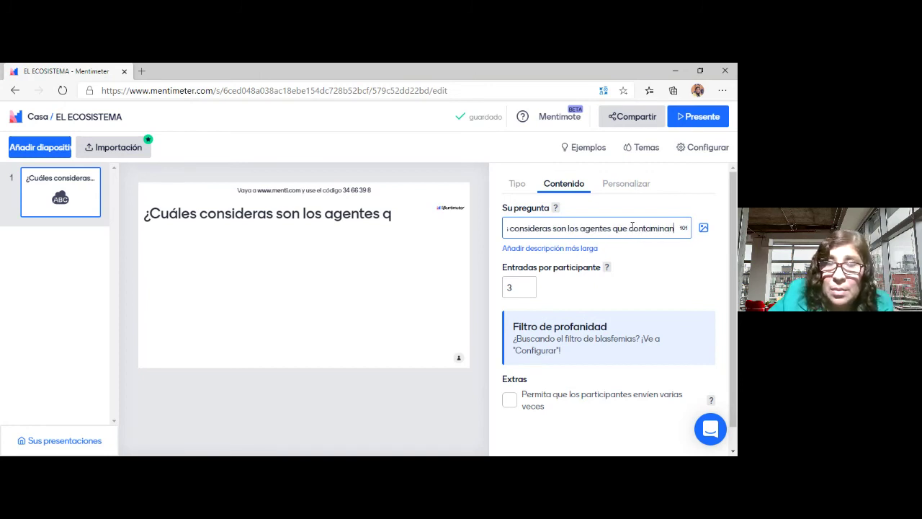
type(" más ")
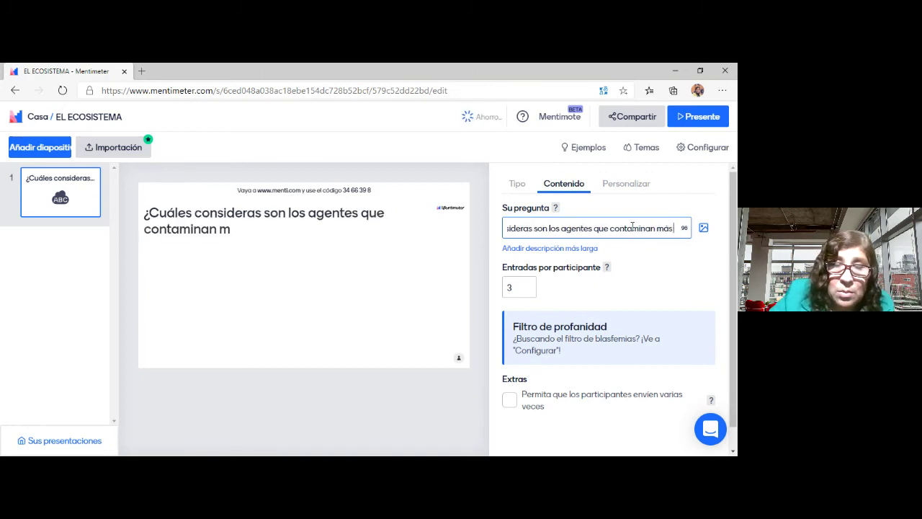
type("nuestr")
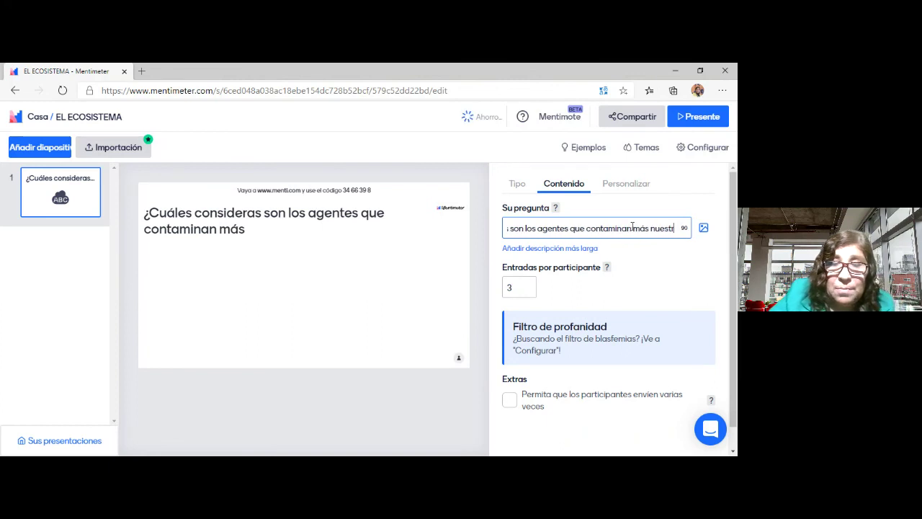
type("o medio ")
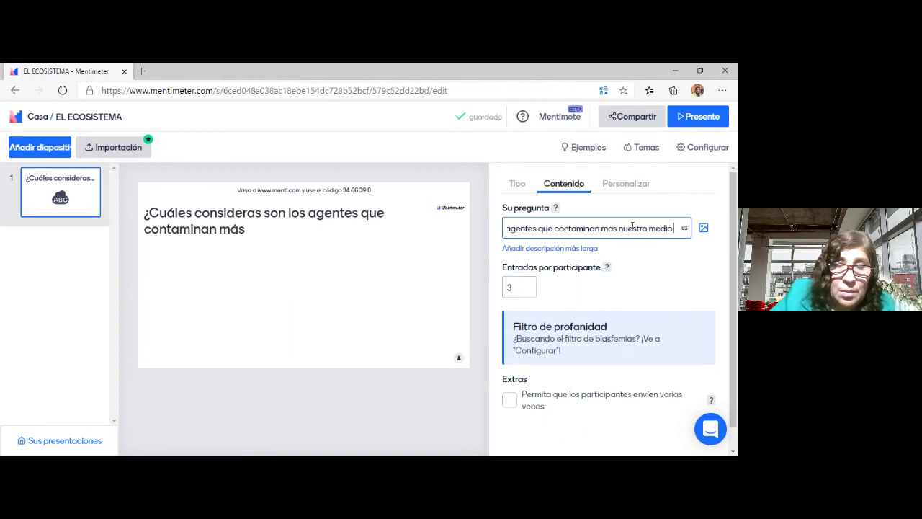
type("ambient")
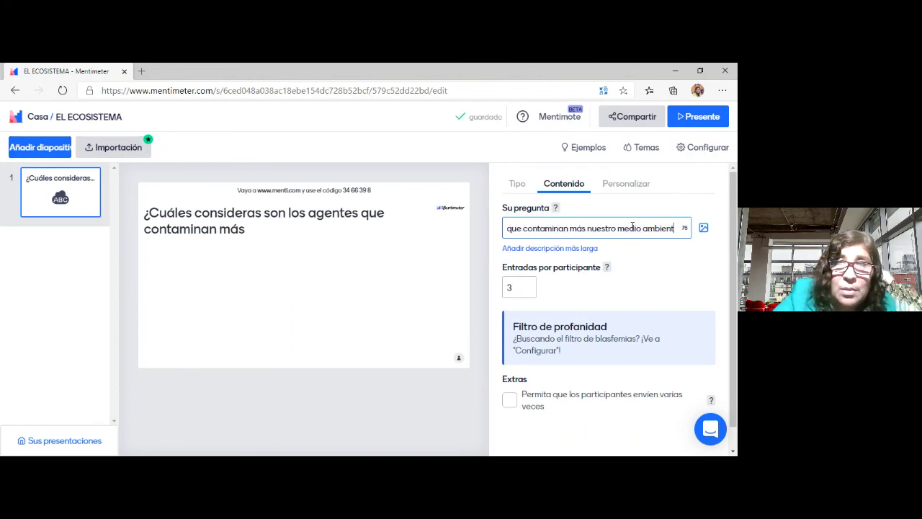
type("e?")
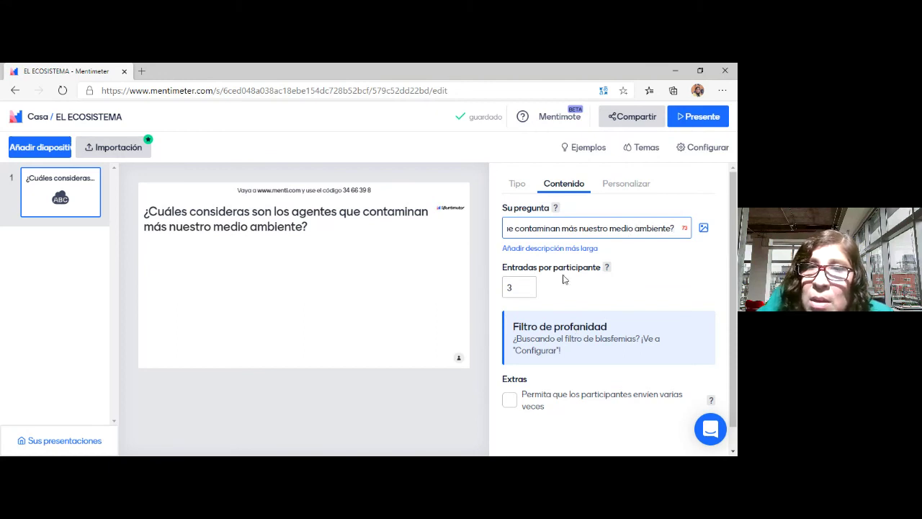
- Set the number of entries per participant to 2 for the word cloud question
left_click(529, 292)
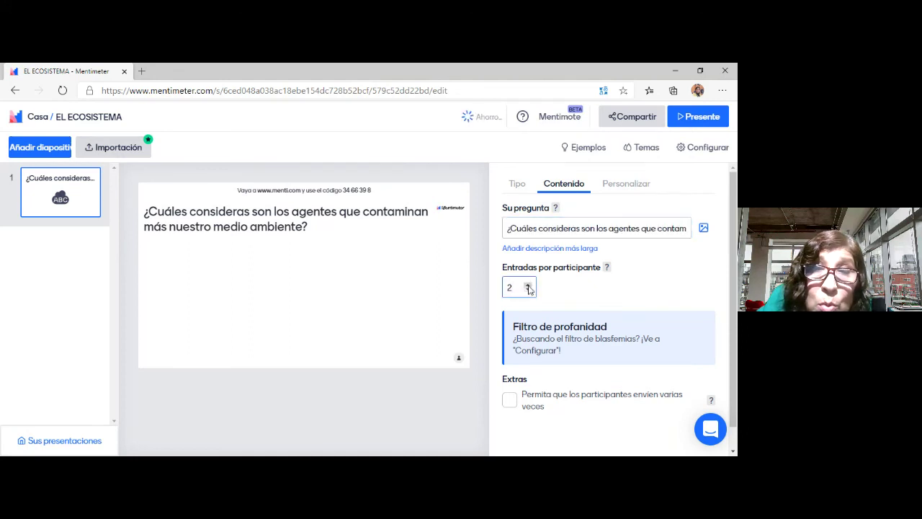
left_click(528, 285)
left_click(529, 292)
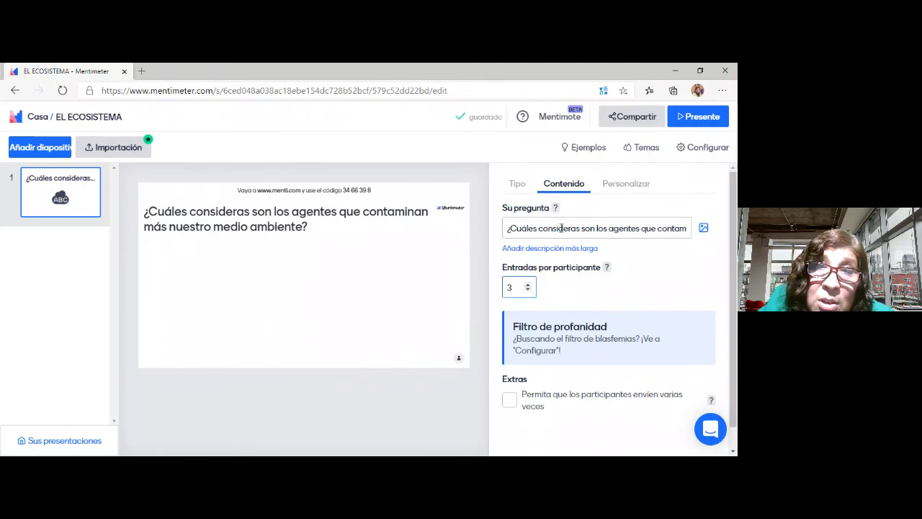
left_click(529, 292)
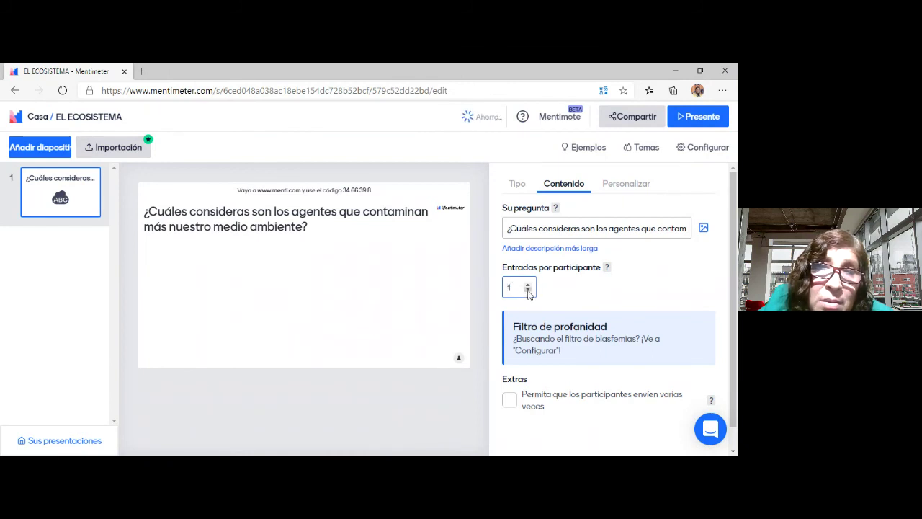
left_click(528, 286)
left_click(529, 292)
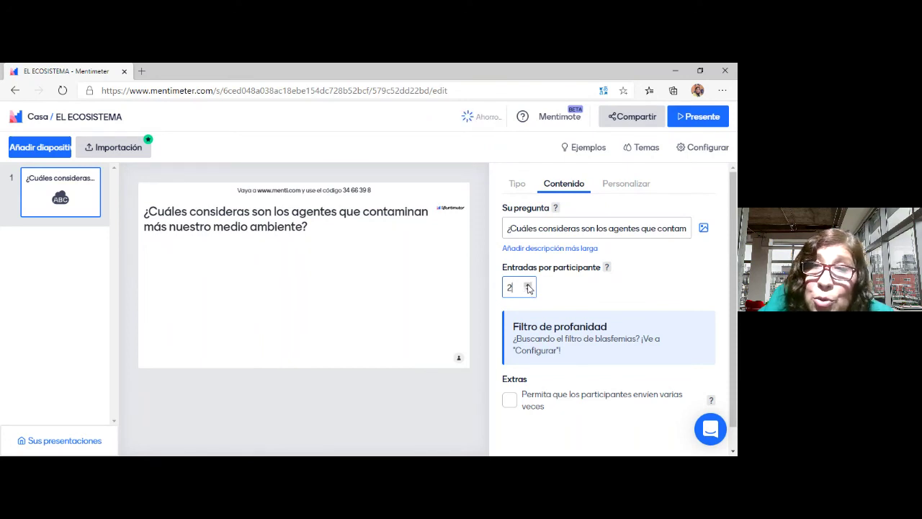
scroll(570, 318, "down", 1)
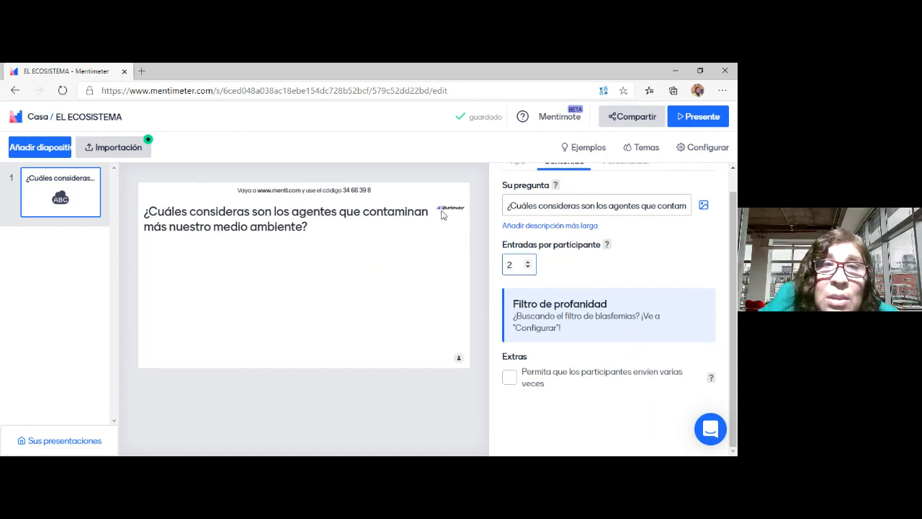
mouse_move(398, 190)
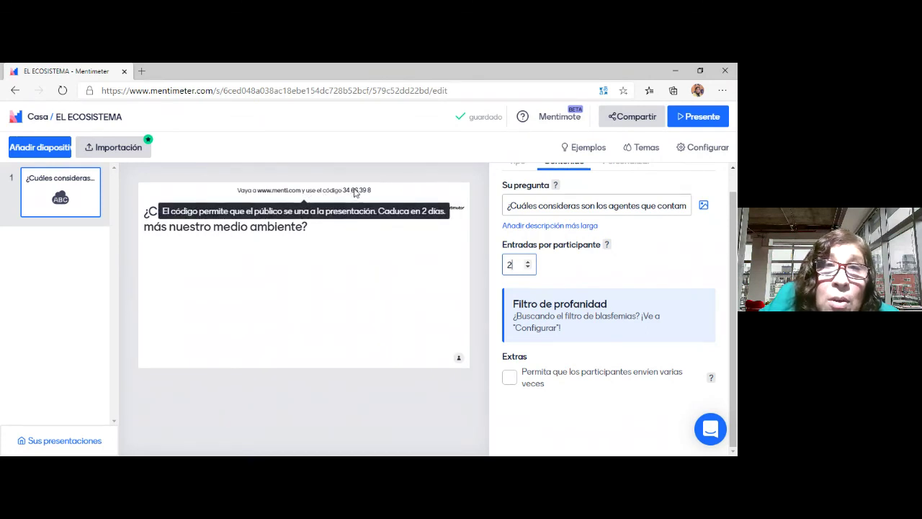
mouse_move(350, 190)
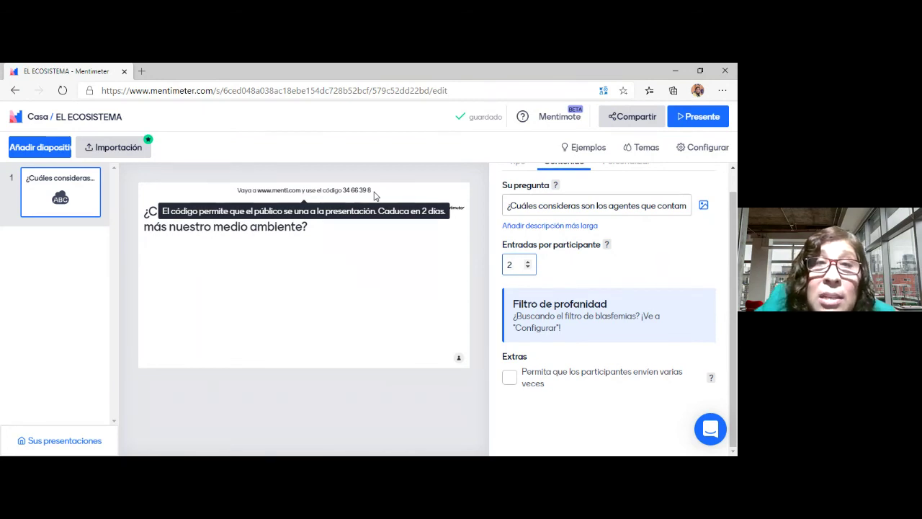
left_click(367, 193)
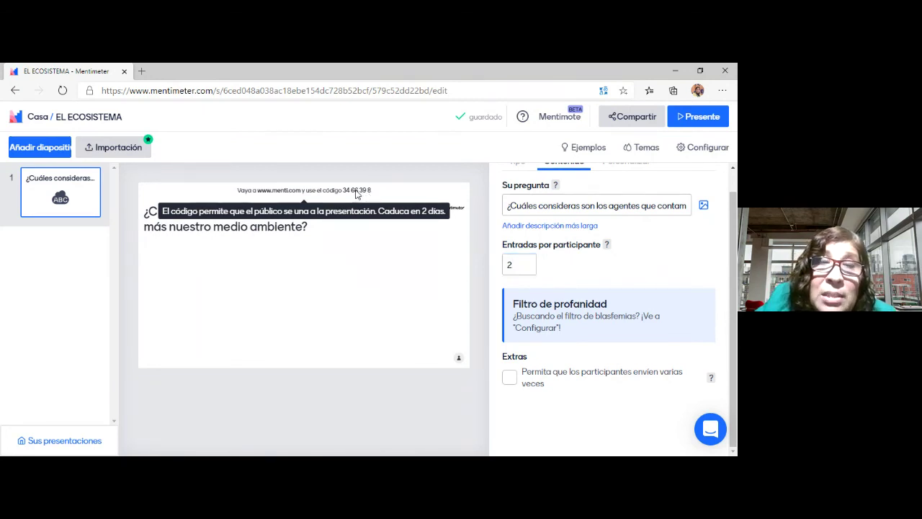
left_click(690, 117)
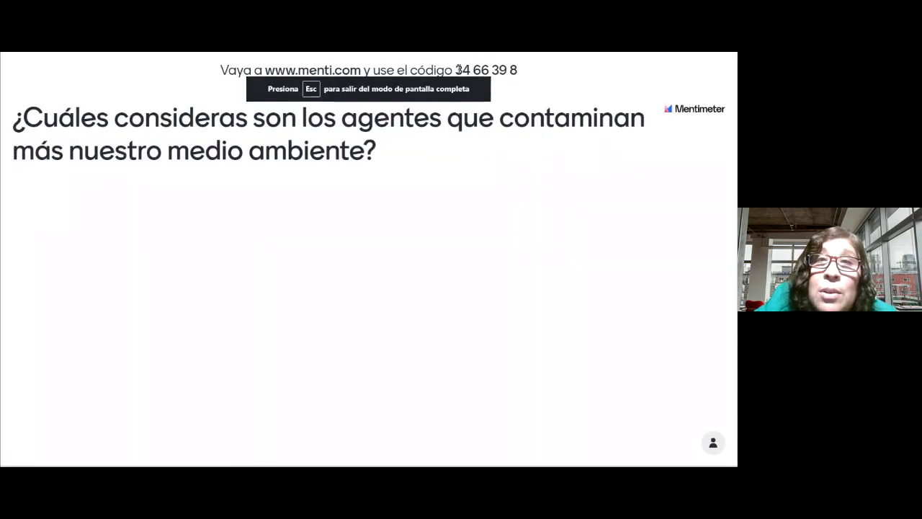
left_click_drag(457, 70, 516, 70)
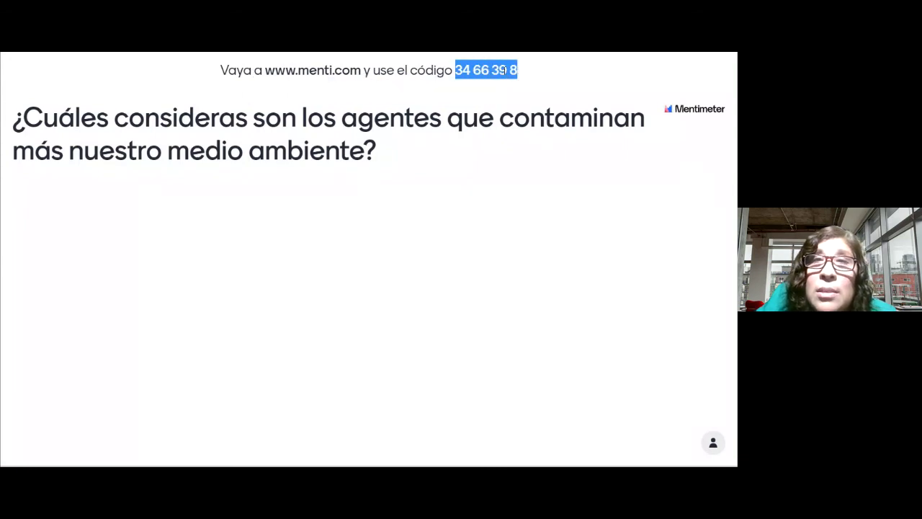
right_click(504, 70)
left_click(532, 85)
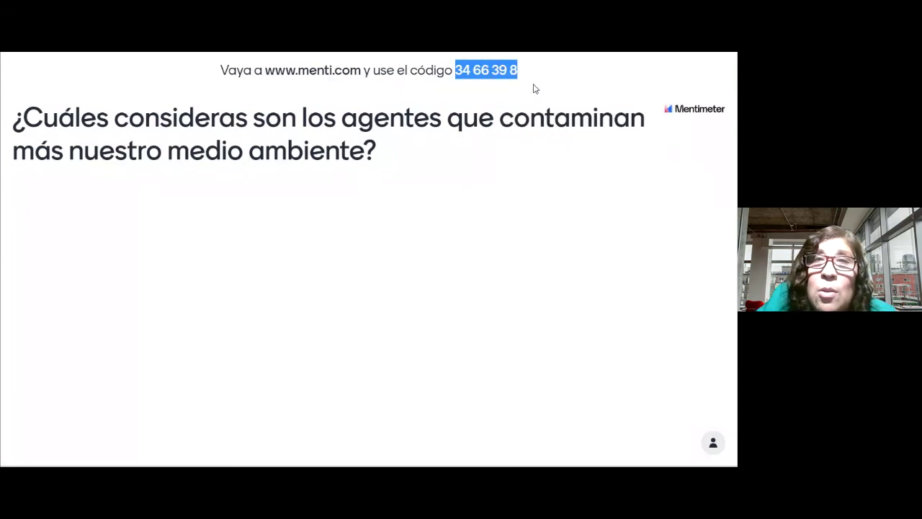
- Exit the full-screen presentation and return to the editor of EL ECOSISTEMA
right_click(465, 288)
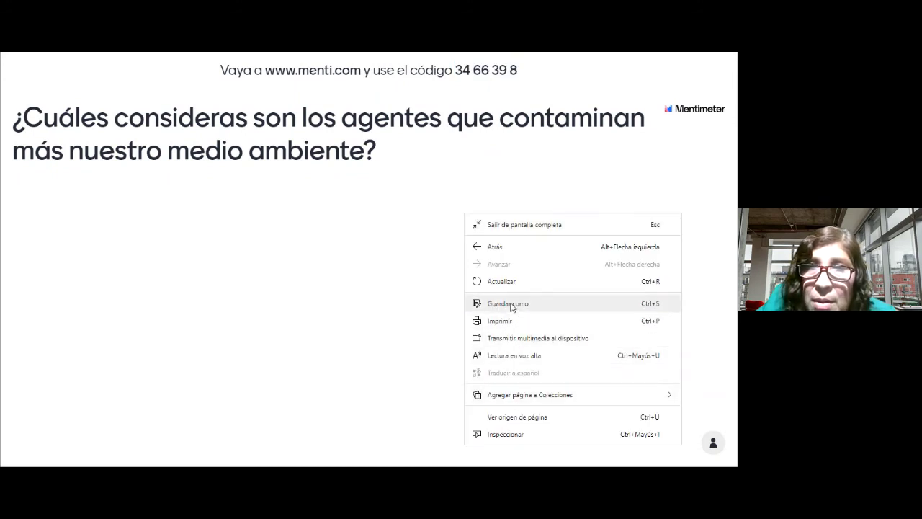
left_click(515, 224)
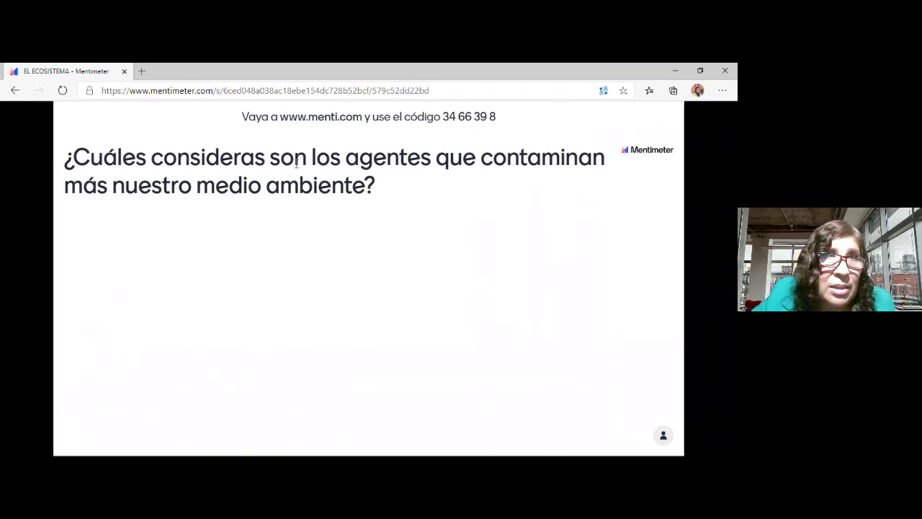
left_click(14, 90)
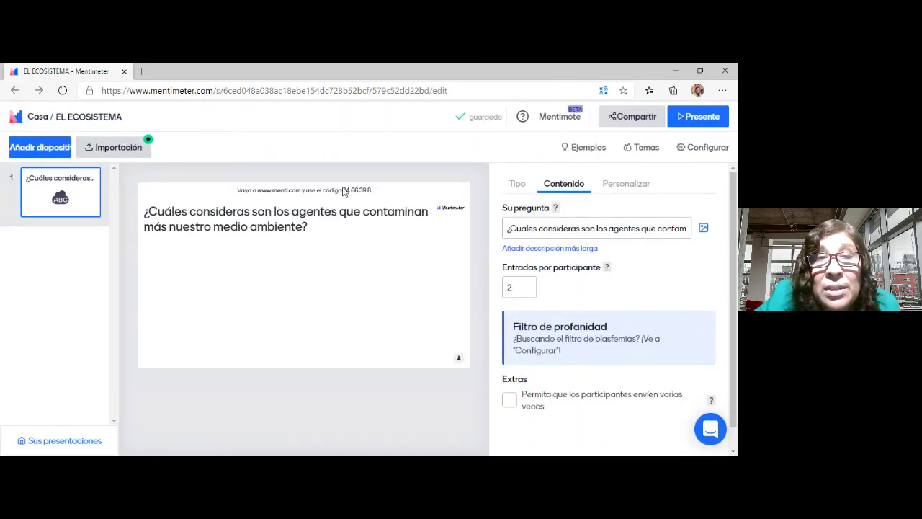
mouse_move(345, 192)
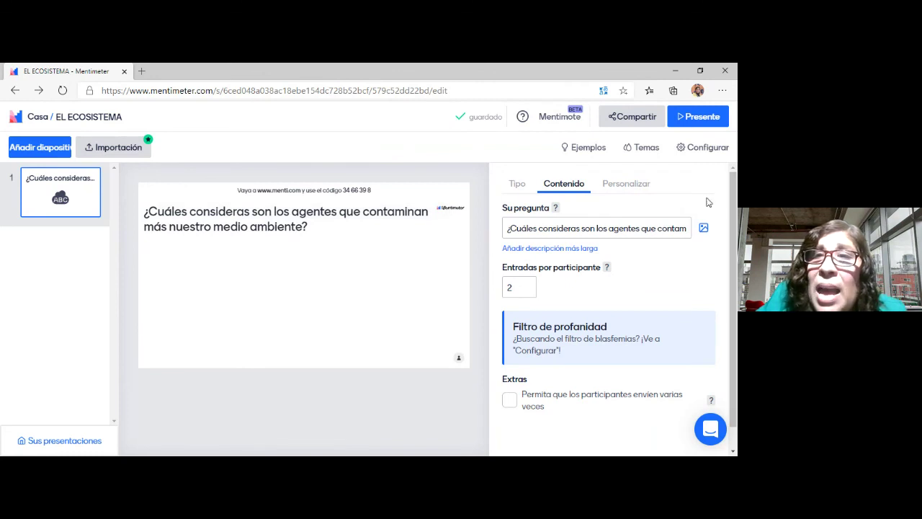
- Apply the Menti Dark theme (translated as "Lie Dark") to the presentation and return to the word cloud slide
left_click(648, 153)
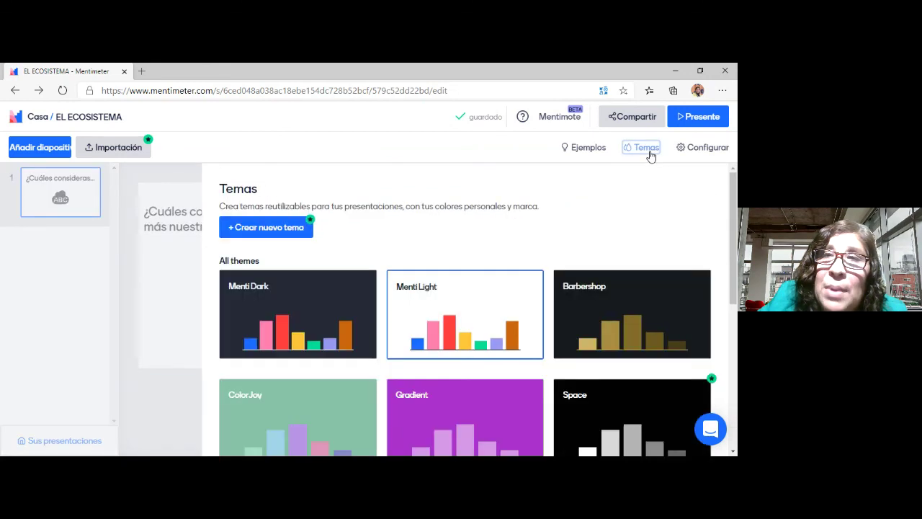
scroll(478, 311, "down", 1)
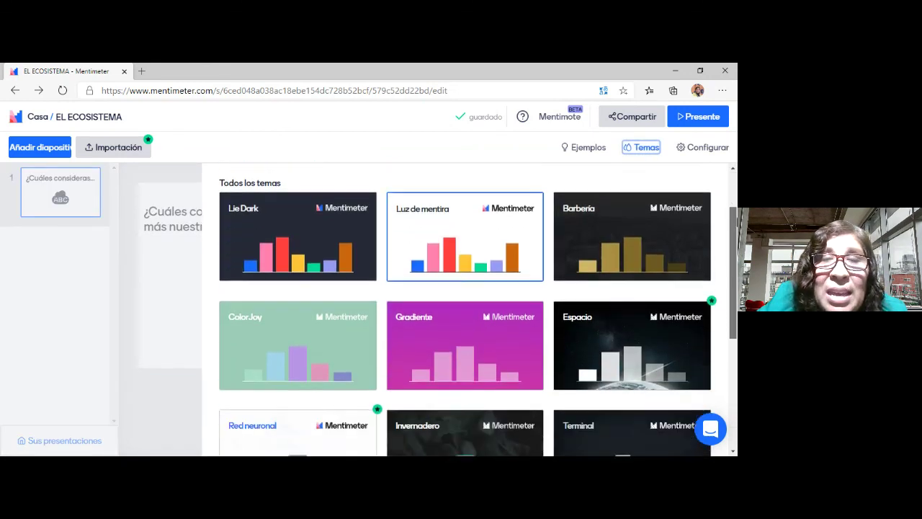
scroll(478, 311, "down", 1)
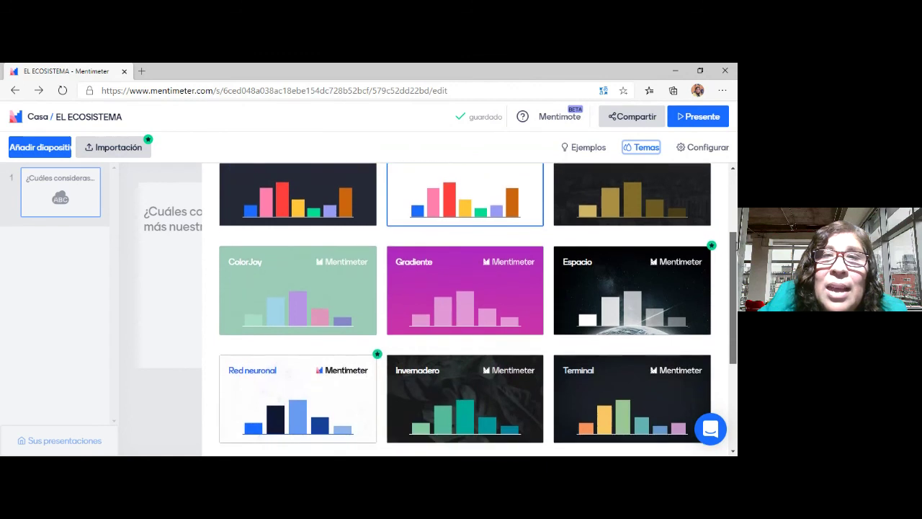
scroll(440, 246, "up", 2)
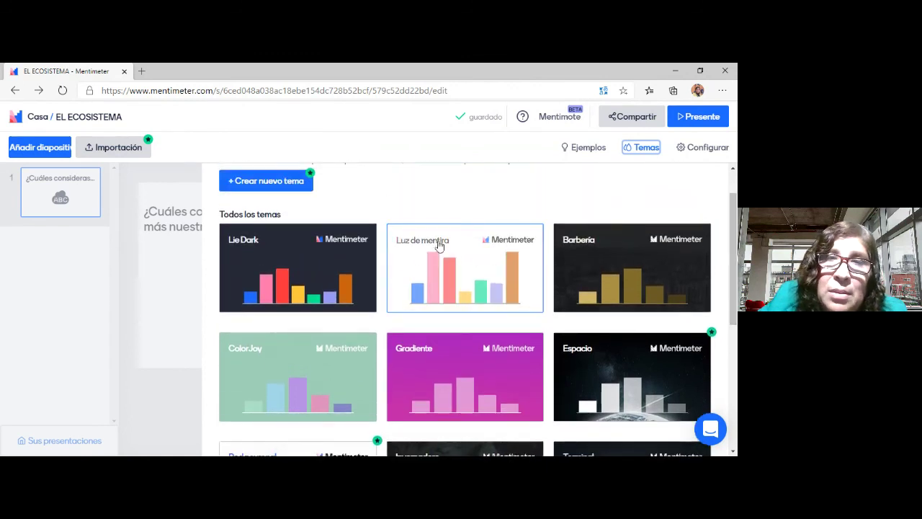
left_click(357, 274)
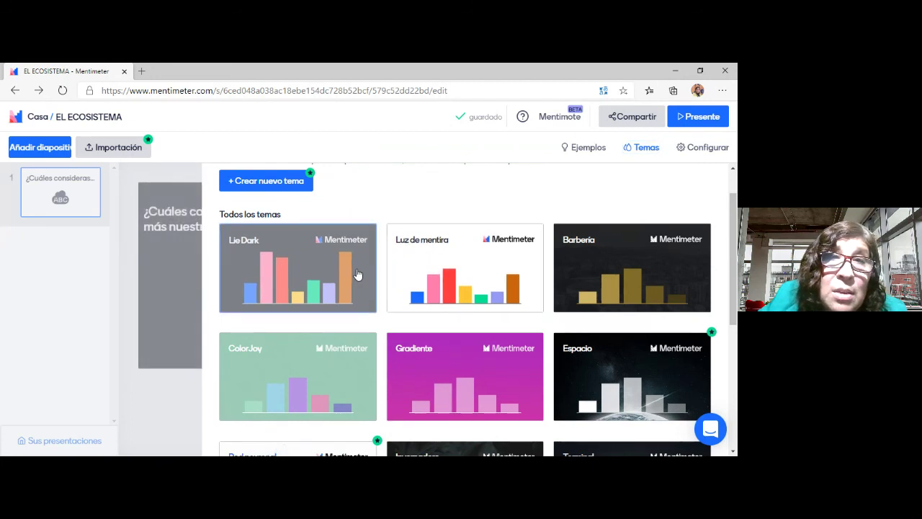
left_click(85, 199)
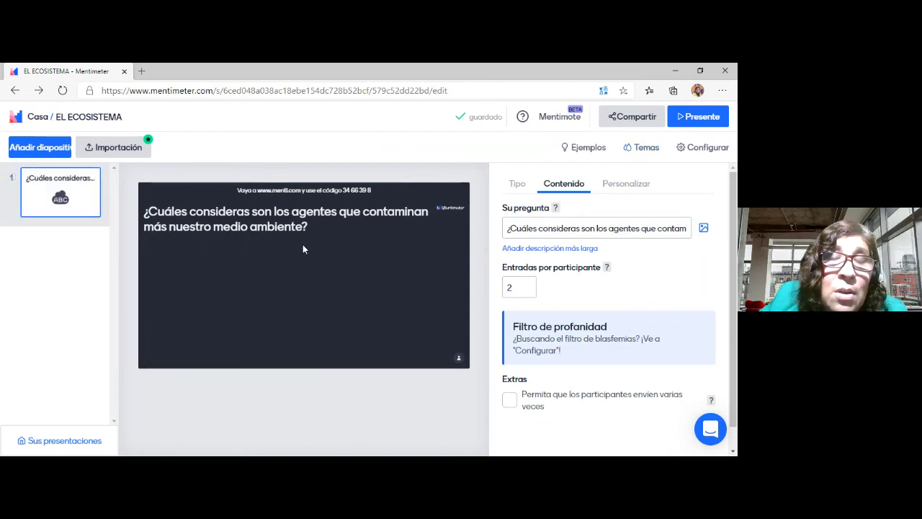